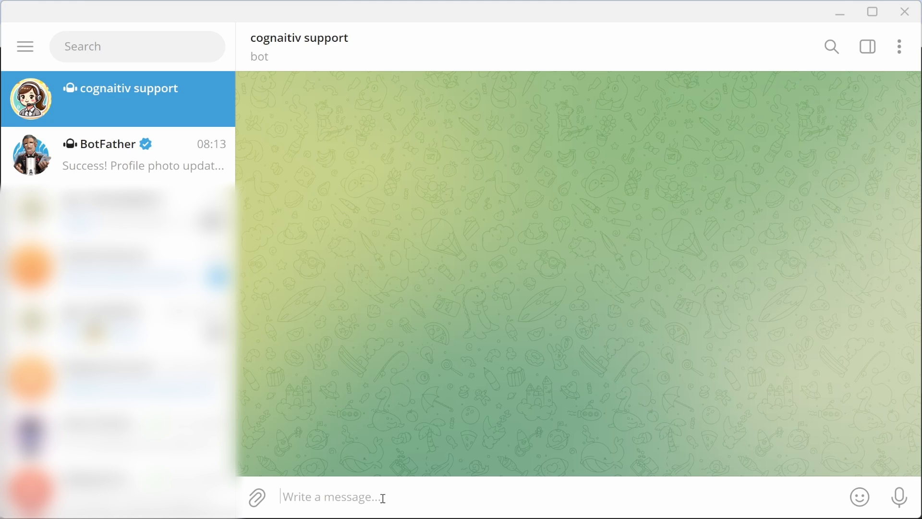
# Step: Send the bot 'Hello', 'What is your name?' and 'What services do you offer?', then highlight the listed services
pyautogui.write('Hello')
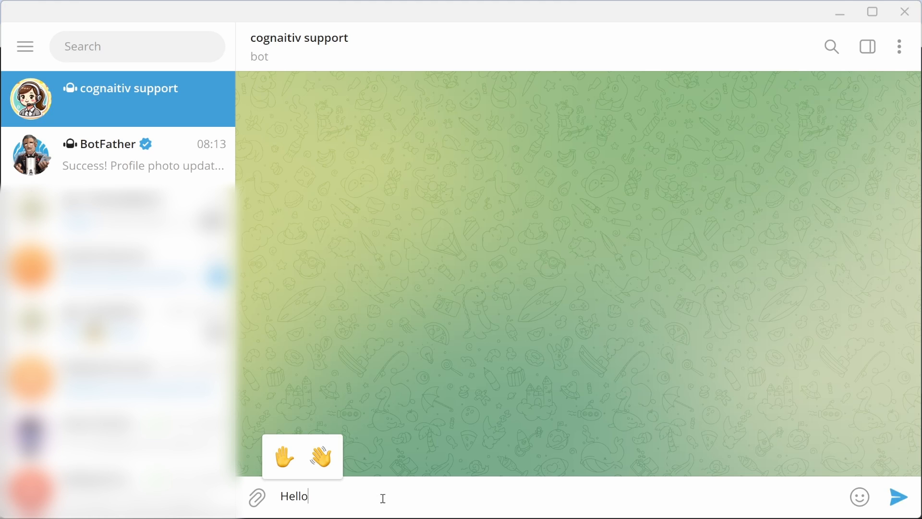
pyautogui.press('Return')
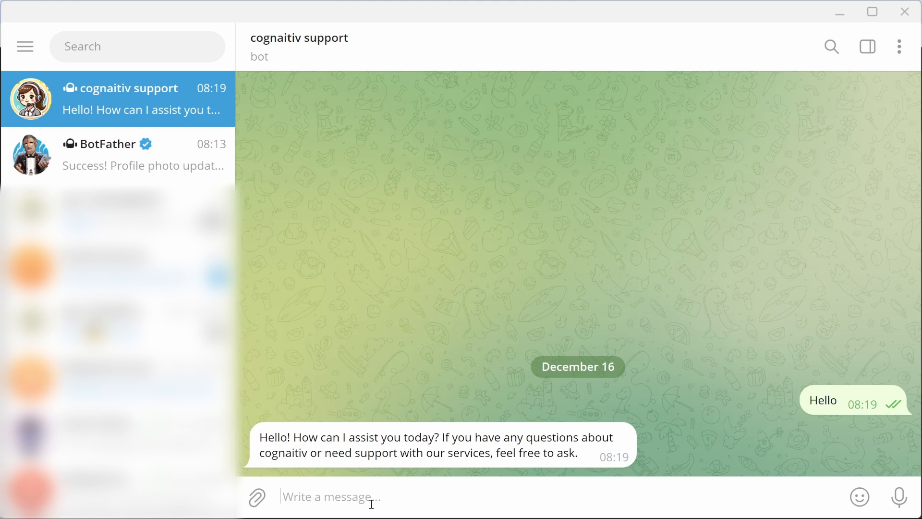
pyautogui.write('What is your name?')
pyautogui.press('Return')
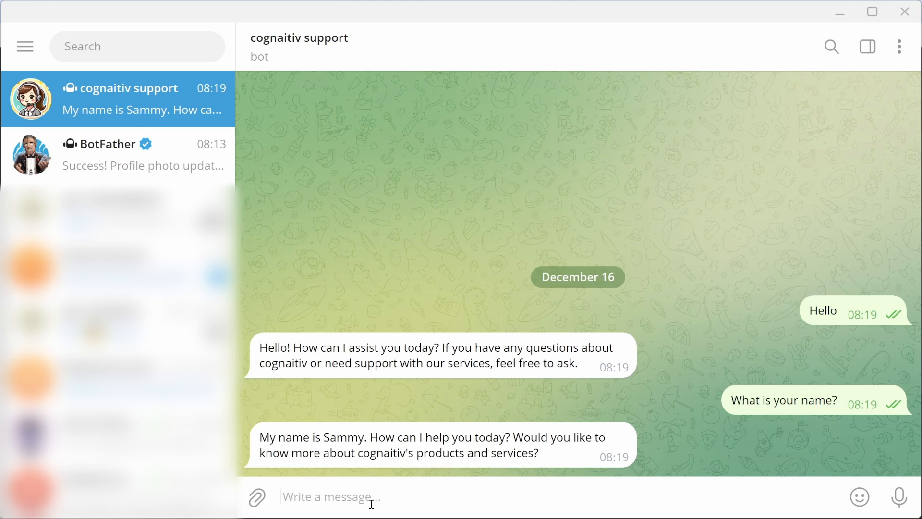
pyautogui.write('What services do you offer?')
pyautogui.press('Return')
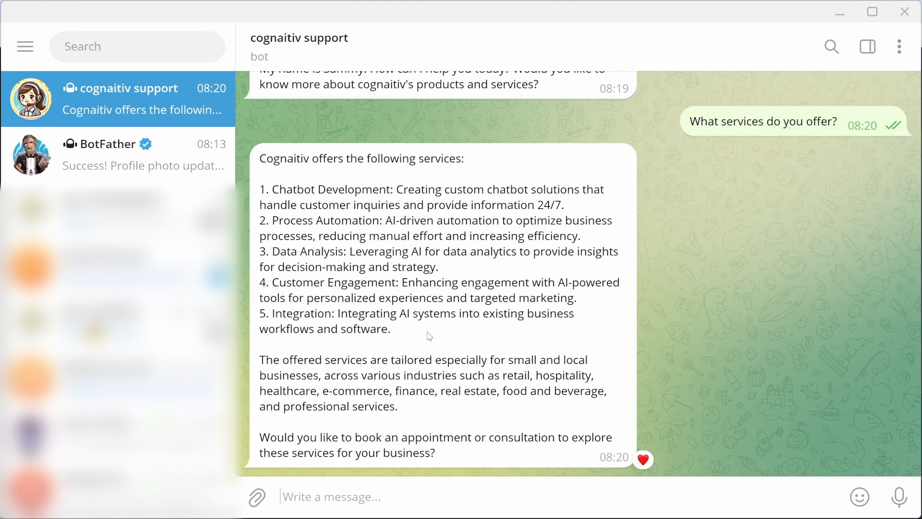
pyautogui.moveTo(392, 330); pyautogui.dragTo(258, 193)
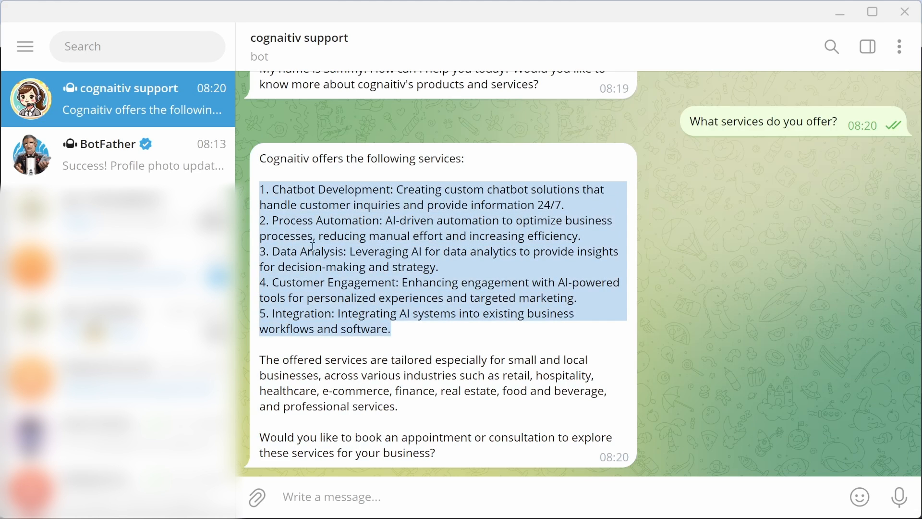
pyautogui.click(382, 310)
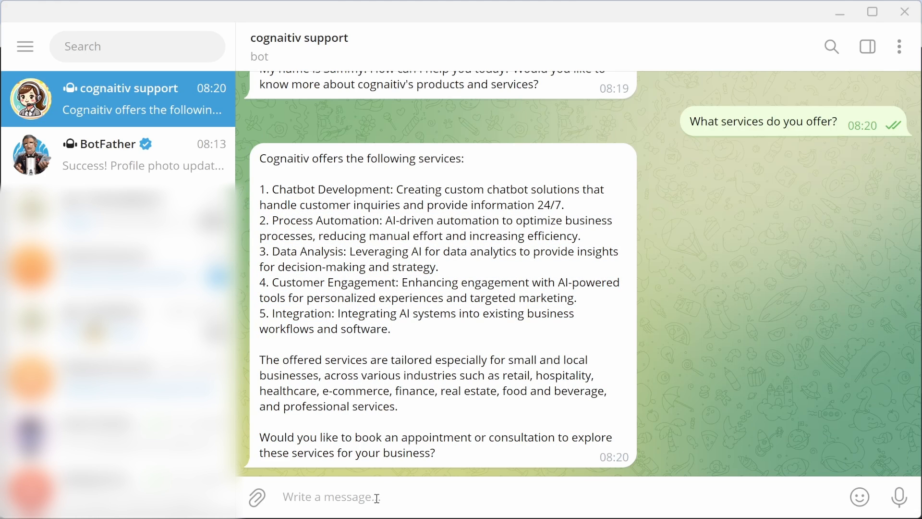
# Step: Request an appointment, send a name, email and business name cognaitiv, and heart the bot's reply
pyautogui.write('I would like to schedule an appointment.')
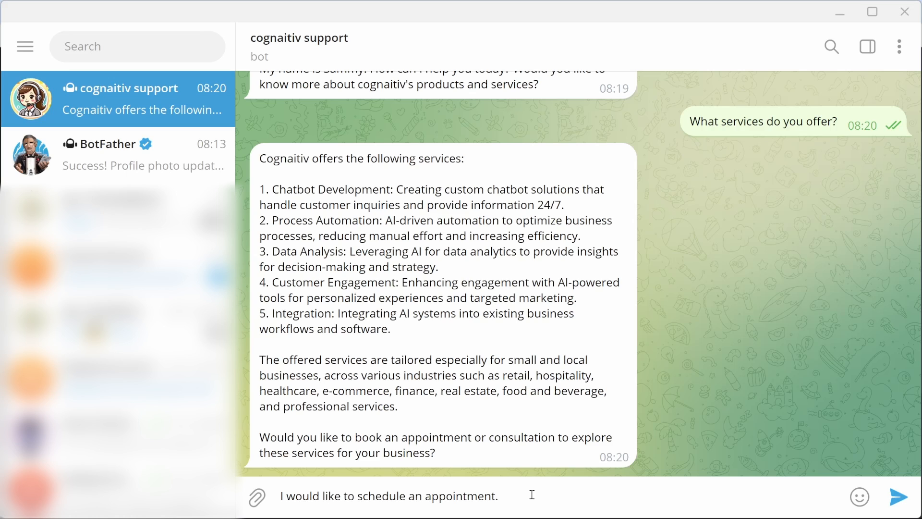
pyautogui.press('Return')
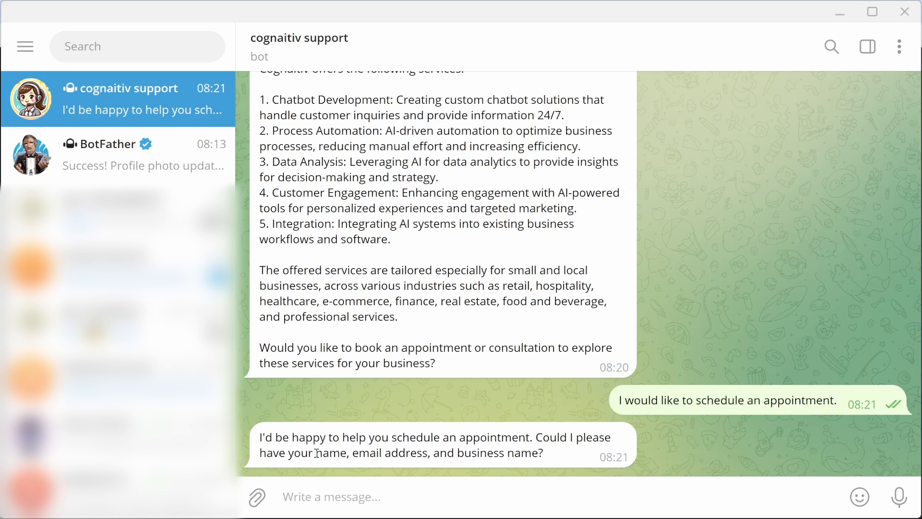
pyautogui.write('Leon,')
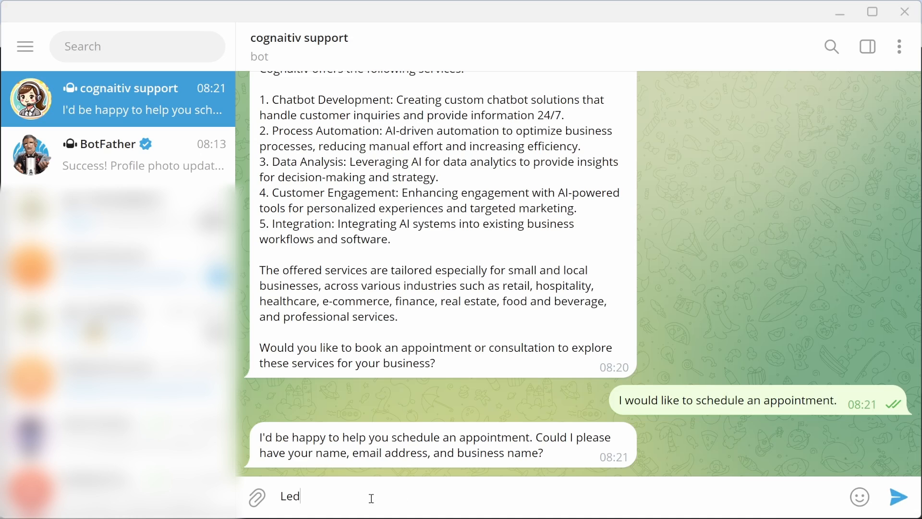
pyautogui.write(' test@test.com and business name')
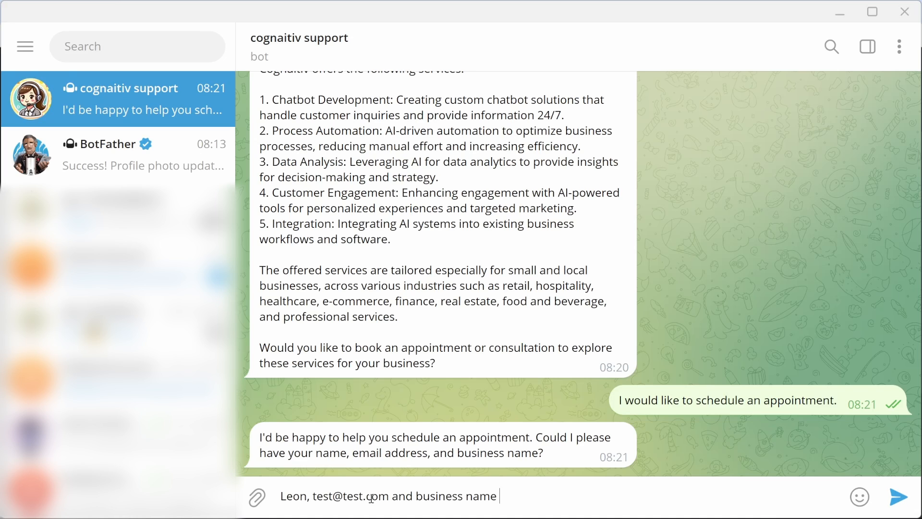
pyautogui.write(' is cognaitiv.')
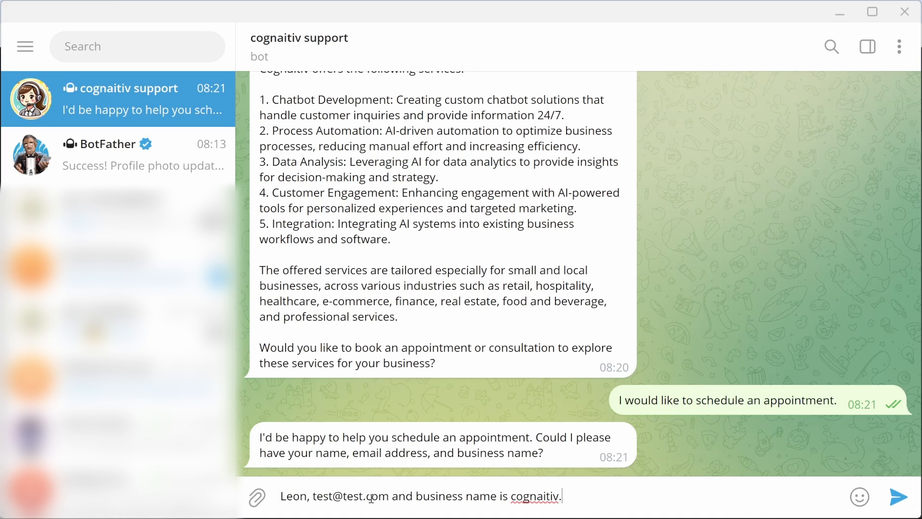
pyautogui.press('Return')
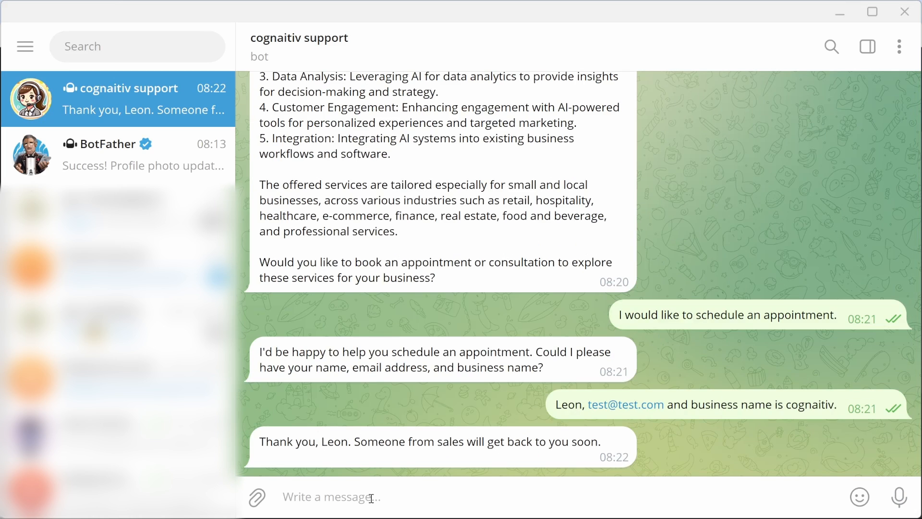
pyautogui.doubleClick(333, 465)
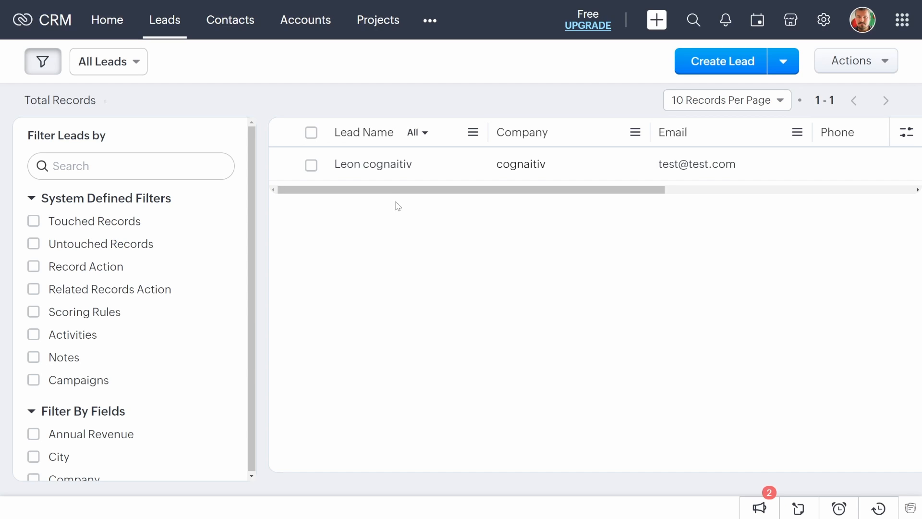
# Step: Scroll across the All Leads table to inspect the new cognaitiv lead's columns
pyautogui.moveTo(384, 194); pyautogui.dragTo(448, 274)
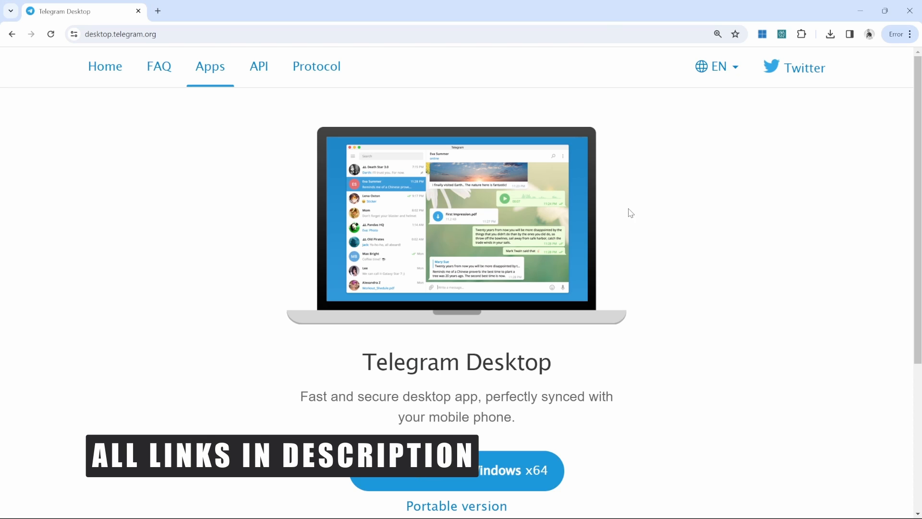
# Step: Hand the telegram.me/BotFather page off to Telegram Desktop via 'Open Telegram Desktop'
pyautogui.scroll(-4, 654, 271)
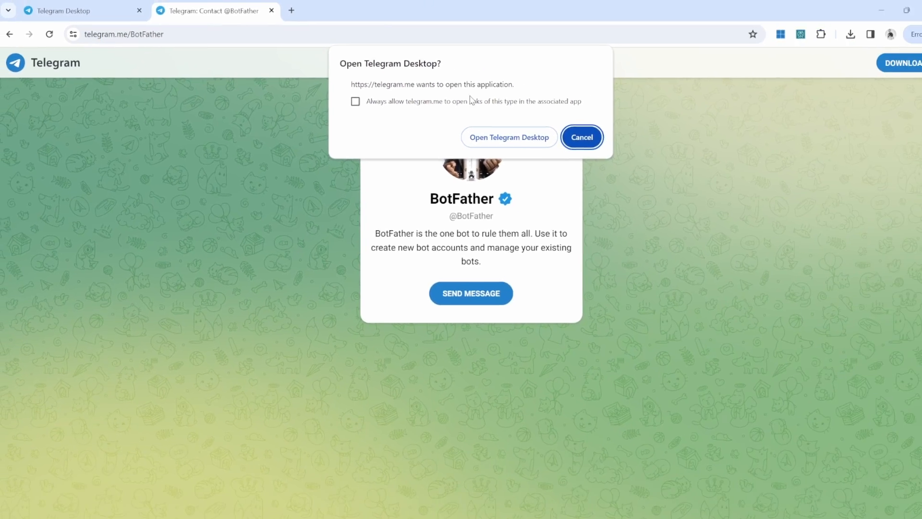
pyautogui.click(504, 140)
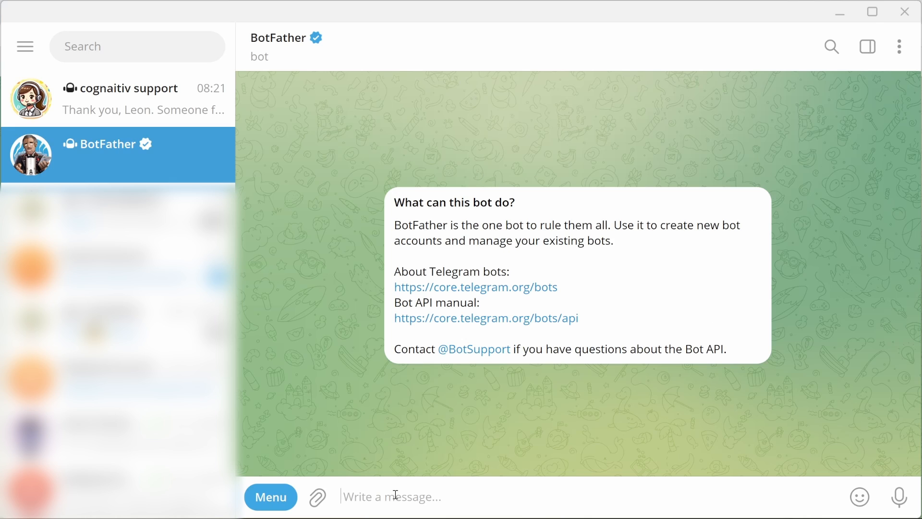
# Step: Start /newbot, name the bot Youtube Tutorial, and type a username ending in 'bot'
pyautogui.write('/newbot')
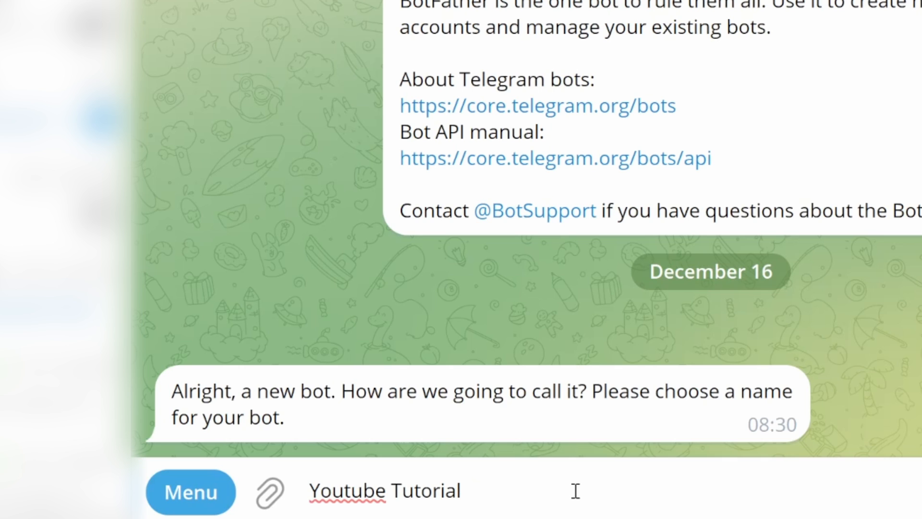
pyautogui.press('Return')
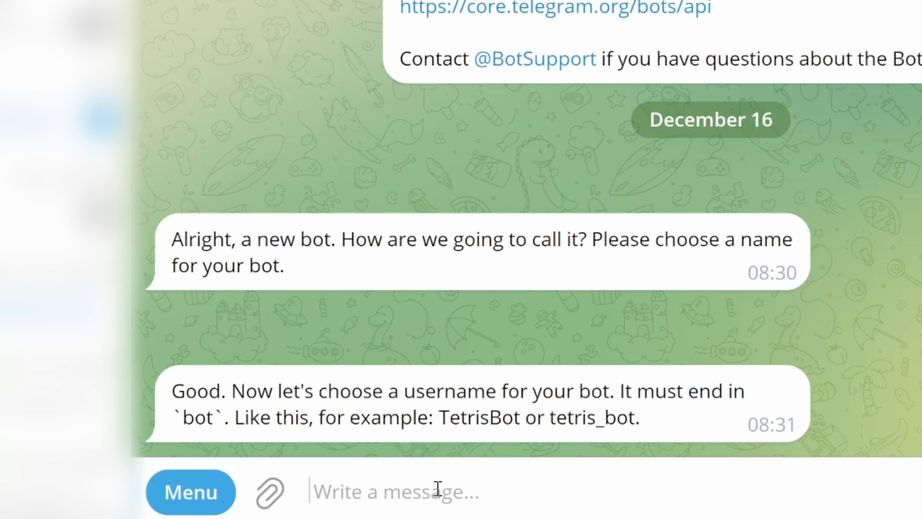
pyautogui.moveTo(604, 418); pyautogui.dragTo(628, 418)
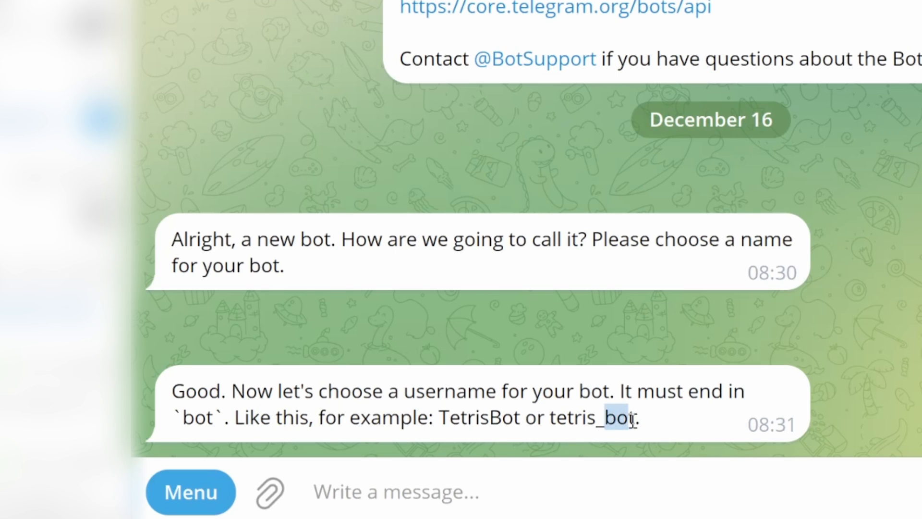
pyautogui.click(456, 507)
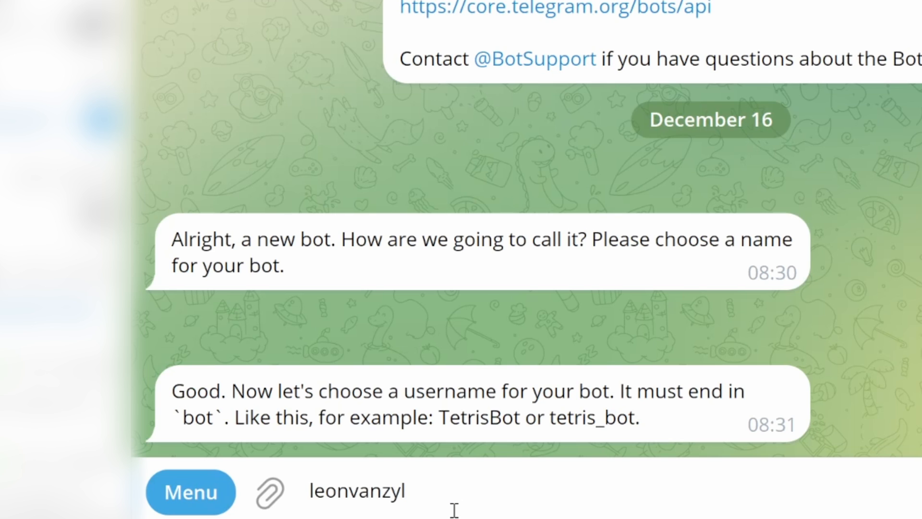
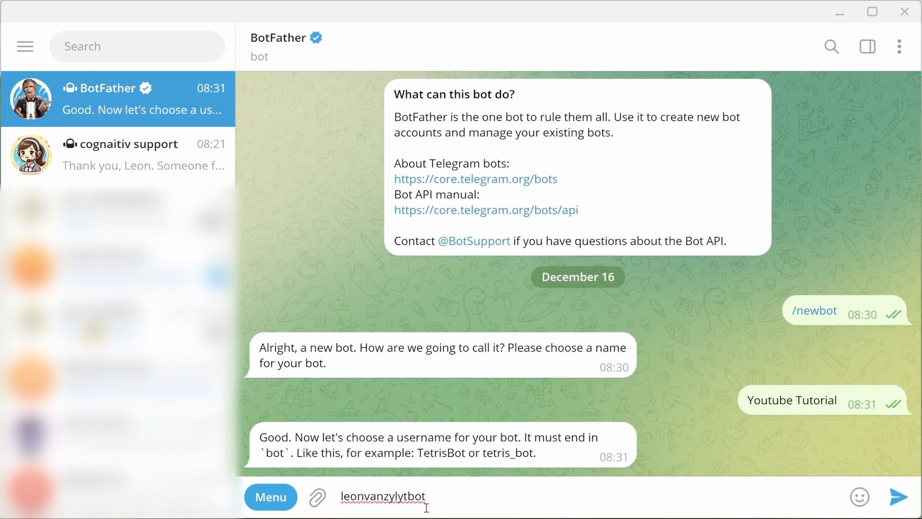
# Step: Send the username, pick out the new t.me link and HTTP API token, then open the bot's chat
pyautogui.press('Return')
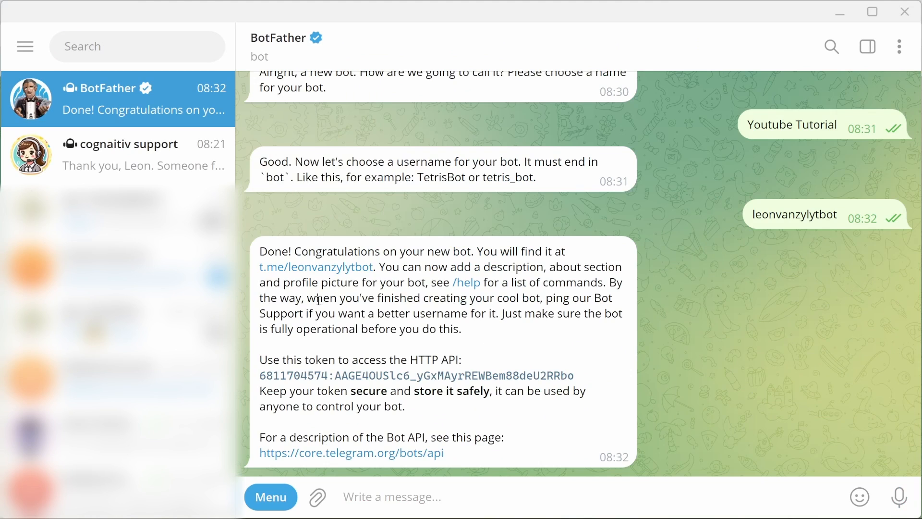
pyautogui.moveTo(258, 272); pyautogui.dragTo(377, 274)
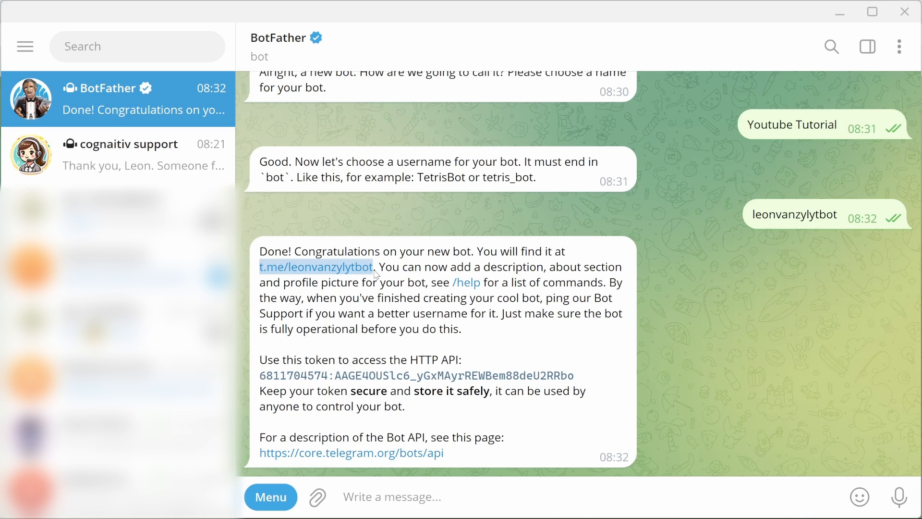
pyautogui.moveTo(259, 378); pyautogui.dragTo(582, 382)
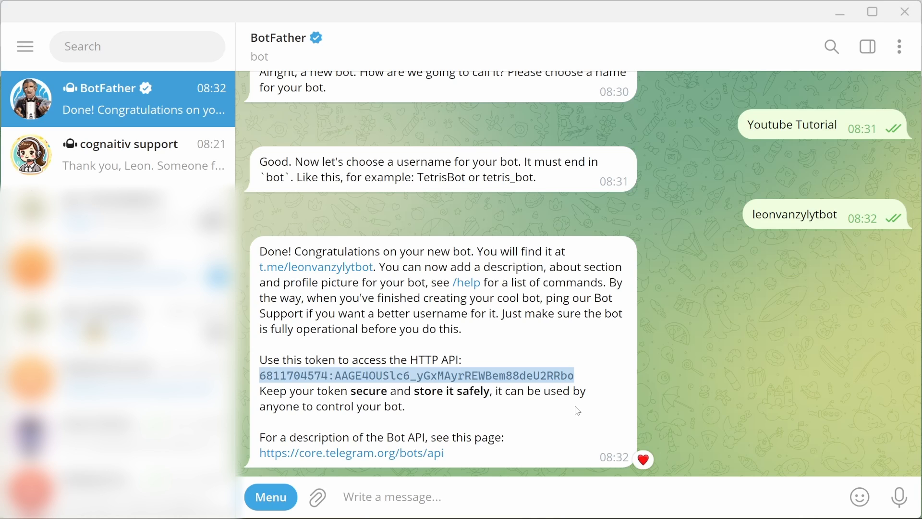
pyautogui.moveTo(374, 267); pyautogui.dragTo(259, 267)
pyautogui.click(298, 352)
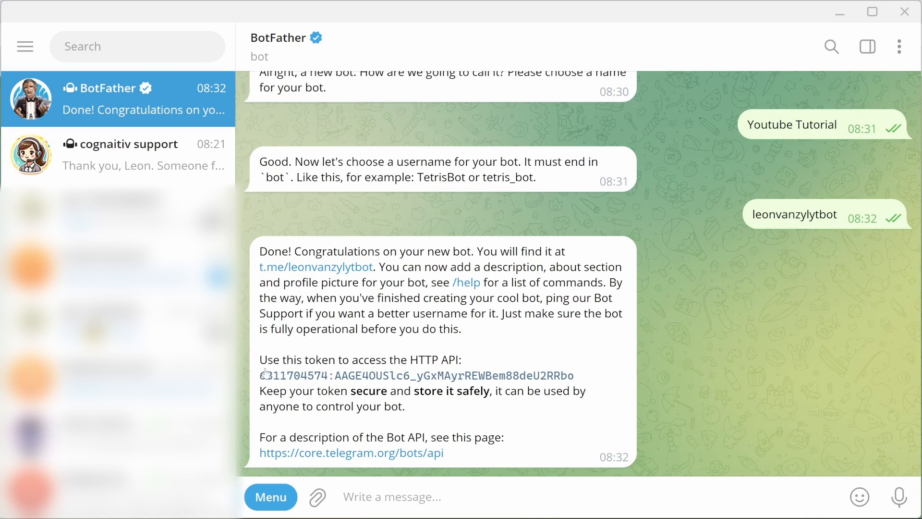
pyautogui.moveTo(261, 376); pyautogui.dragTo(600, 374)
pyautogui.hotkey('ctrl', 'c')
pyautogui.click(529, 407)
pyautogui.moveTo(378, 267); pyautogui.dragTo(259, 269)
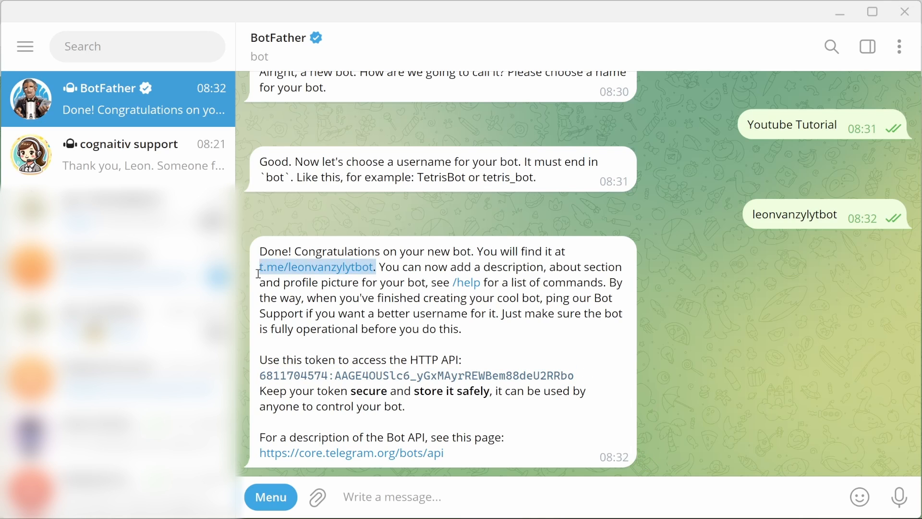
pyautogui.click(354, 275)
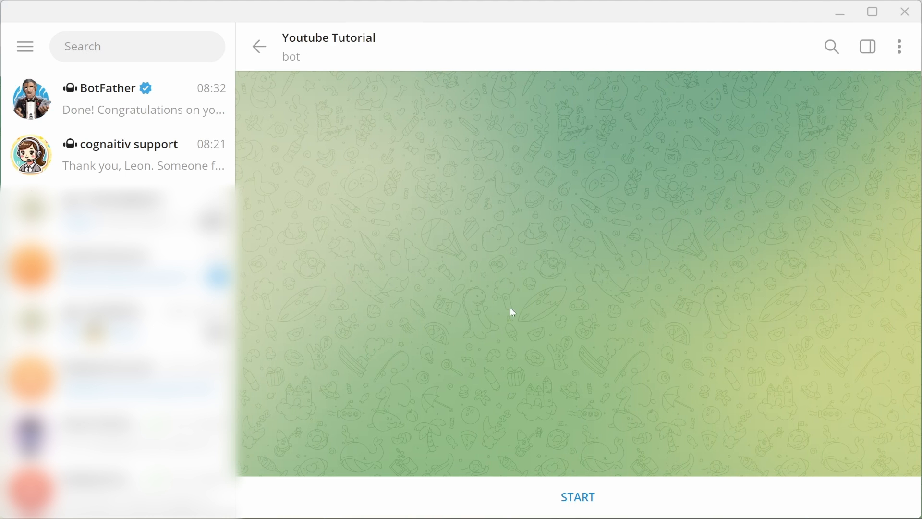
pyautogui.click(576, 497)
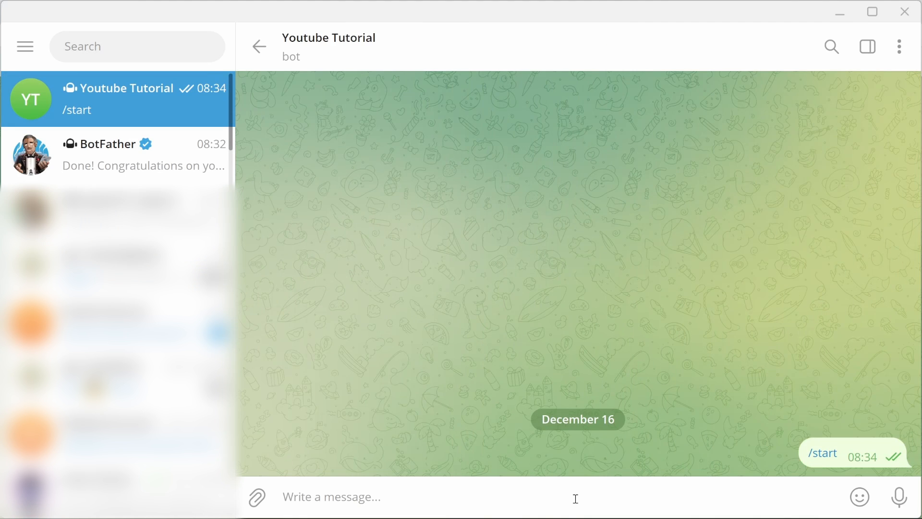
pyautogui.write('Hello')
pyautogui.press('Return')
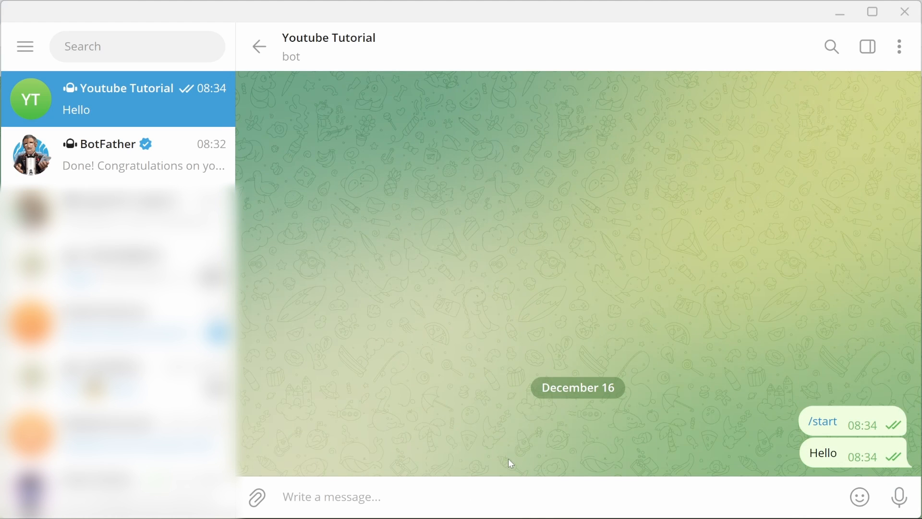
pyautogui.doubleClick(825, 454)
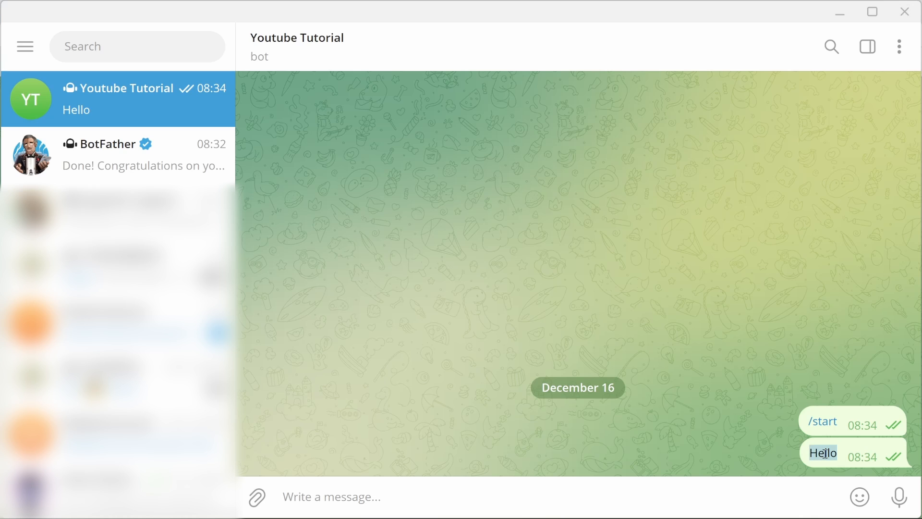
pyautogui.click(824, 455)
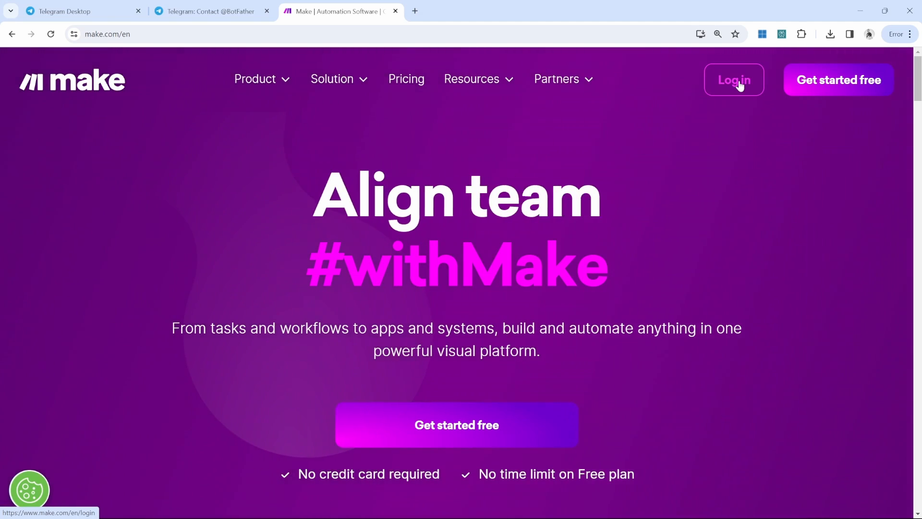
# Step: Log in to Make and create a new scenario from the Scenarios list
pyautogui.click(740, 85)
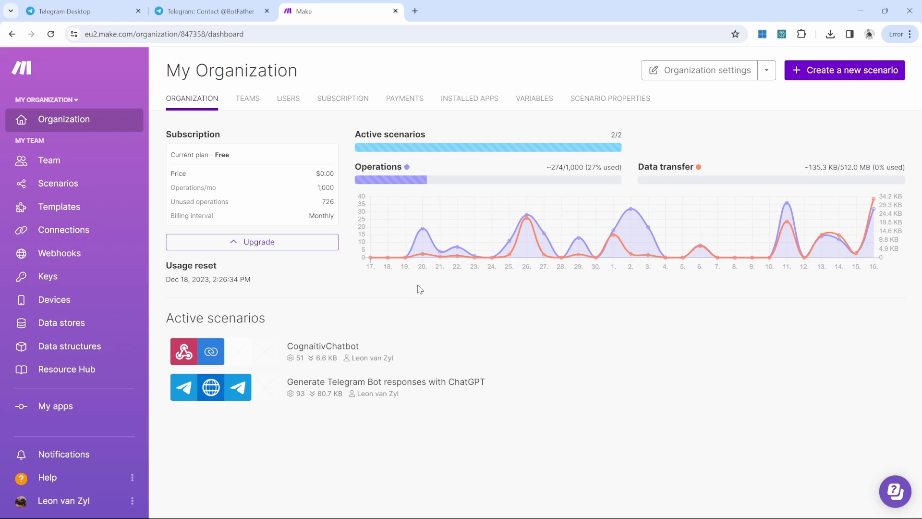
pyautogui.click(70, 186)
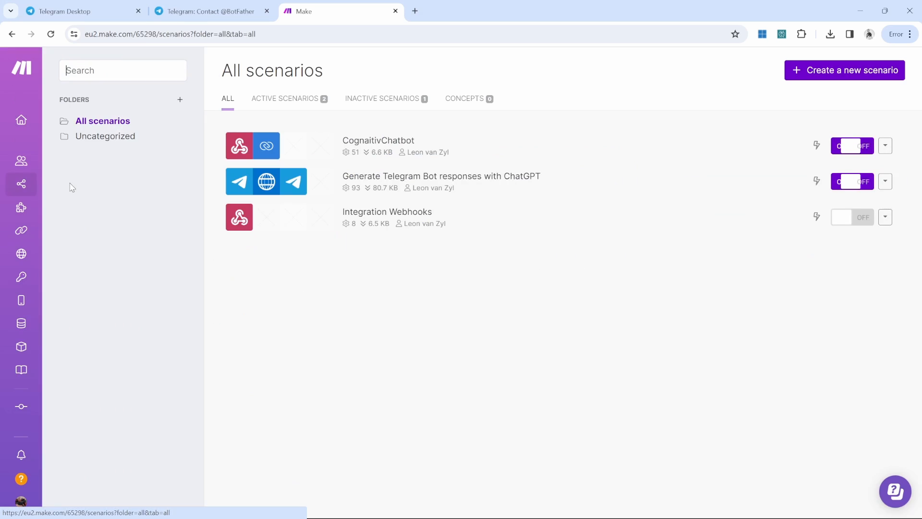
pyautogui.click(859, 77)
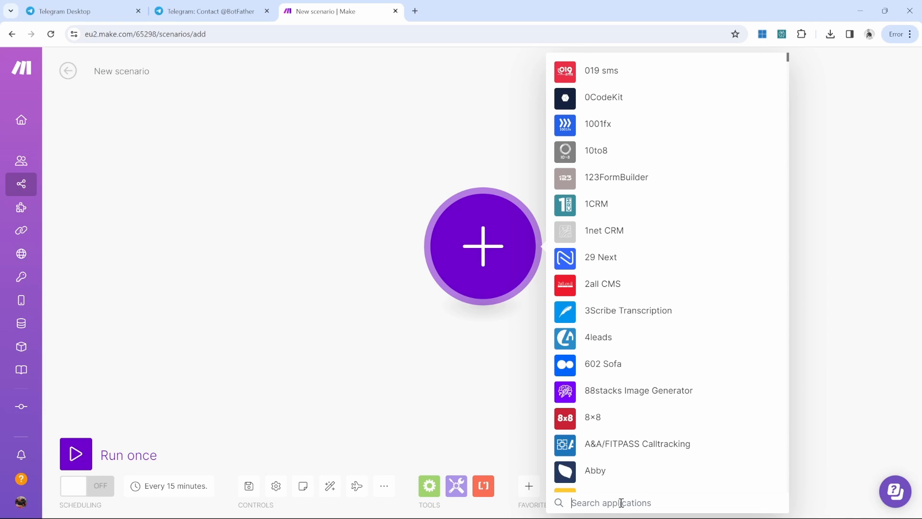
# Step: Add the Telegram Bot 'Watch Updates' trigger as the scenario's first module
pyautogui.click(621, 503)
pyautogui.write('telegram')
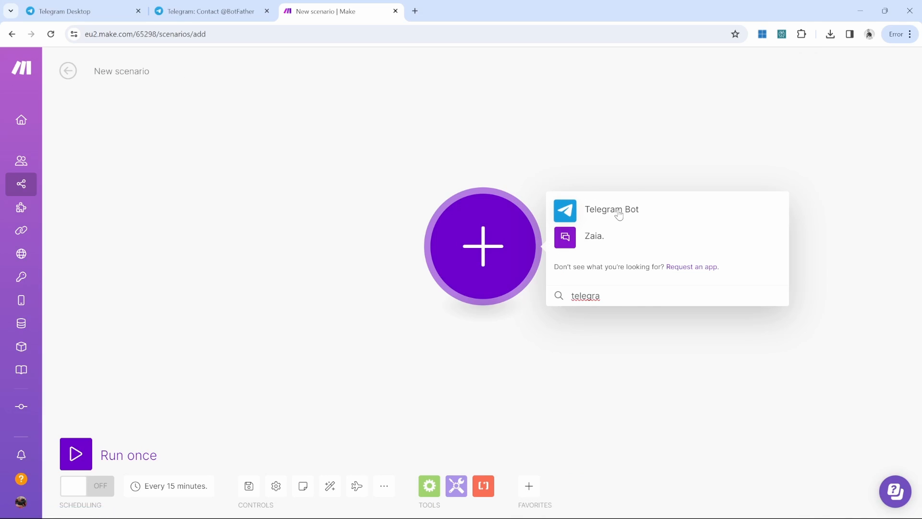
pyautogui.click(615, 211)
pyautogui.scroll(-8, 675, 288)
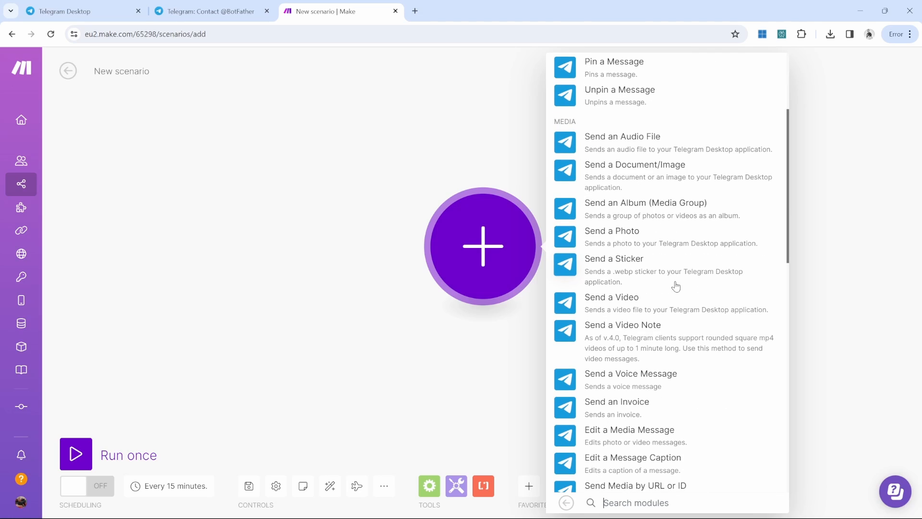
pyautogui.scroll(-6, 674, 284)
pyautogui.write('wat')
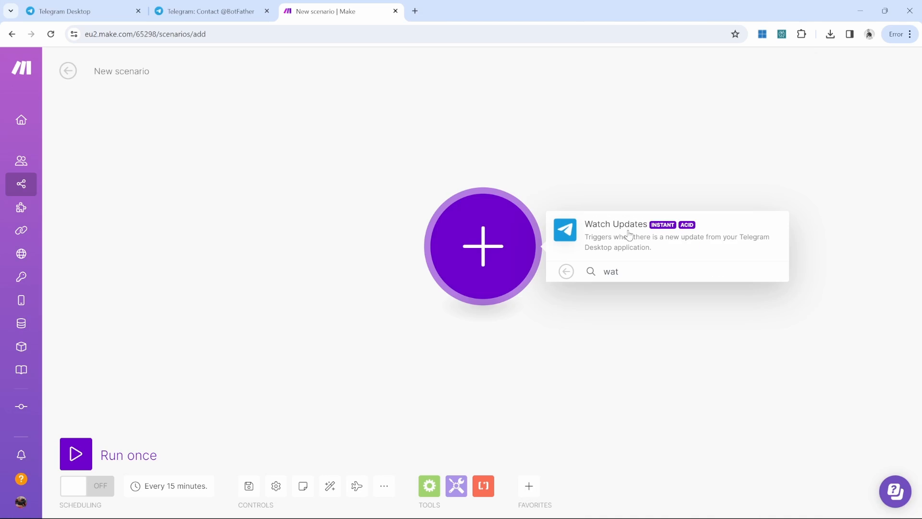
pyautogui.click(629, 234)
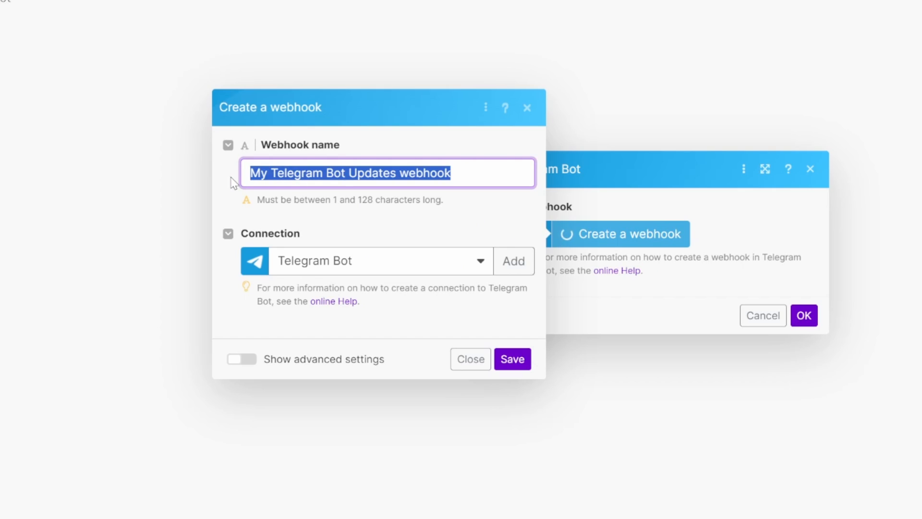
# Step: Name the webhook and a new bot connection 'Telegram Youtube Demo', pasting the BotFather API token
pyautogui.write('Telegram Youtube Demo')
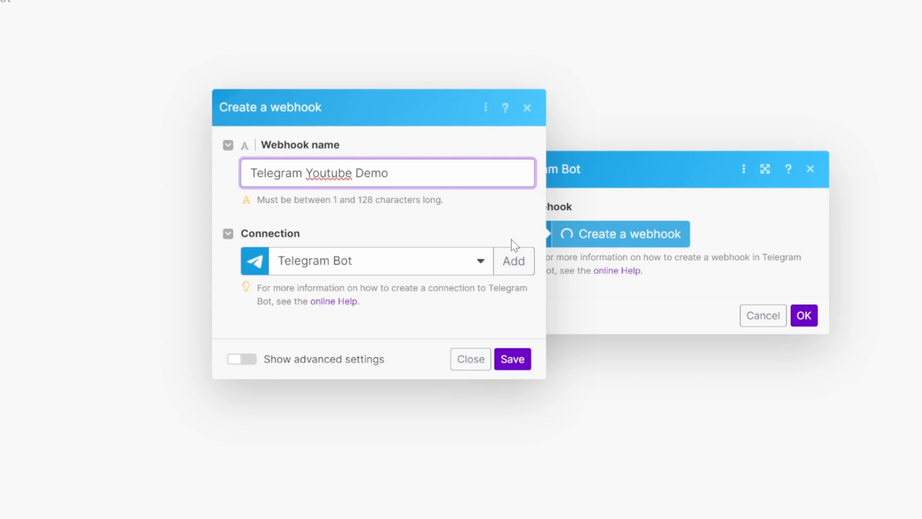
pyautogui.click(522, 263)
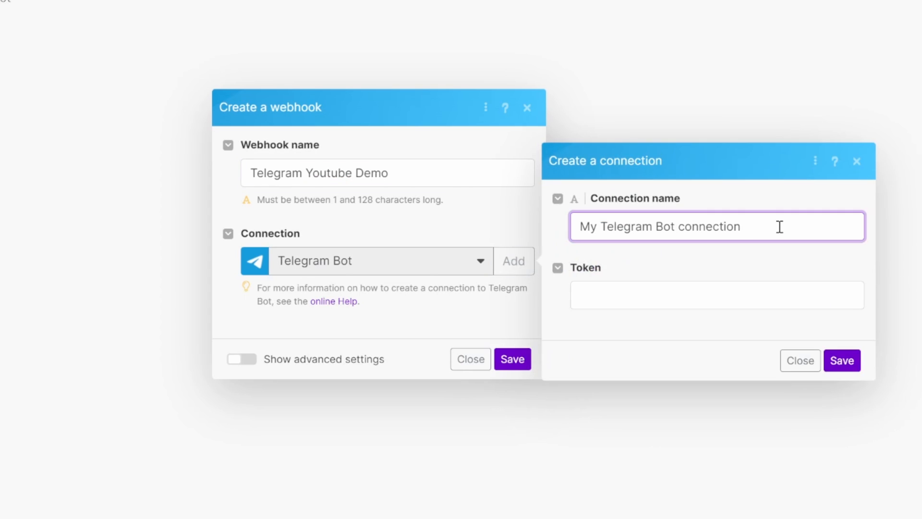
pyautogui.write('Telegram Youtube Demo')
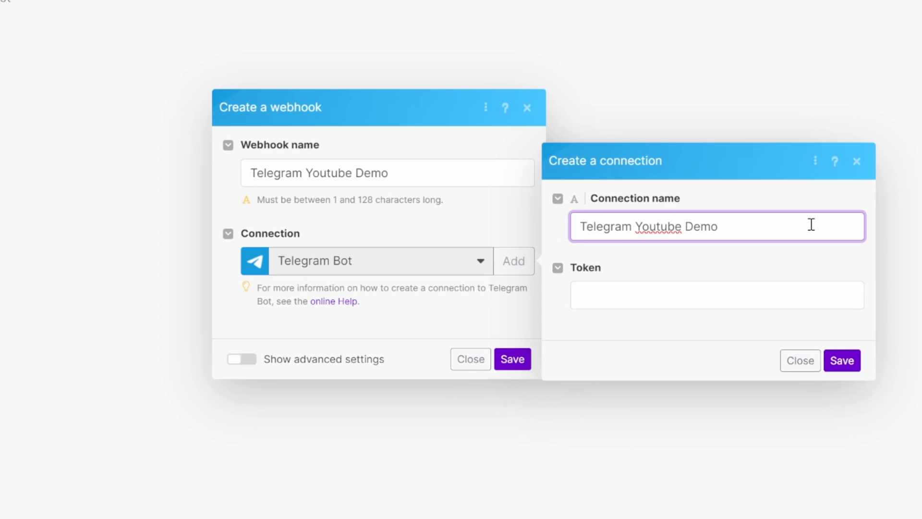
pyautogui.click(692, 291)
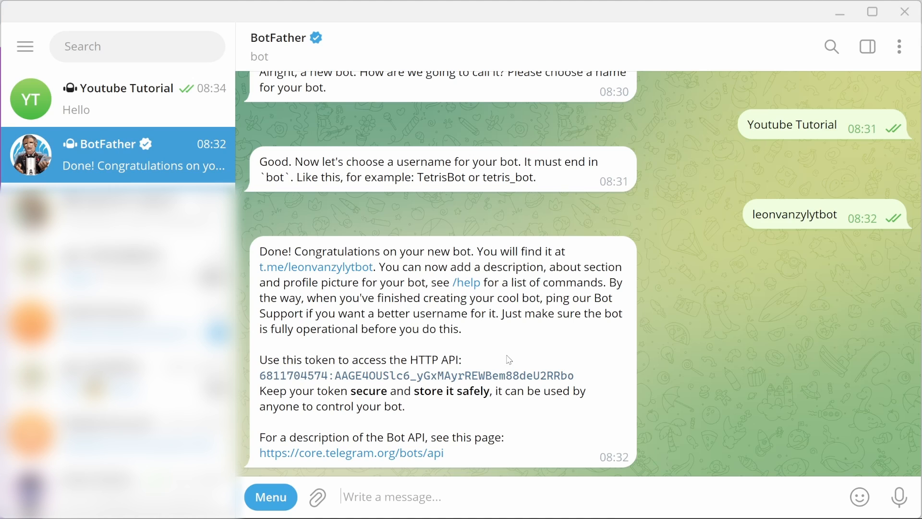
pyautogui.moveTo(260, 380); pyautogui.dragTo(591, 381)
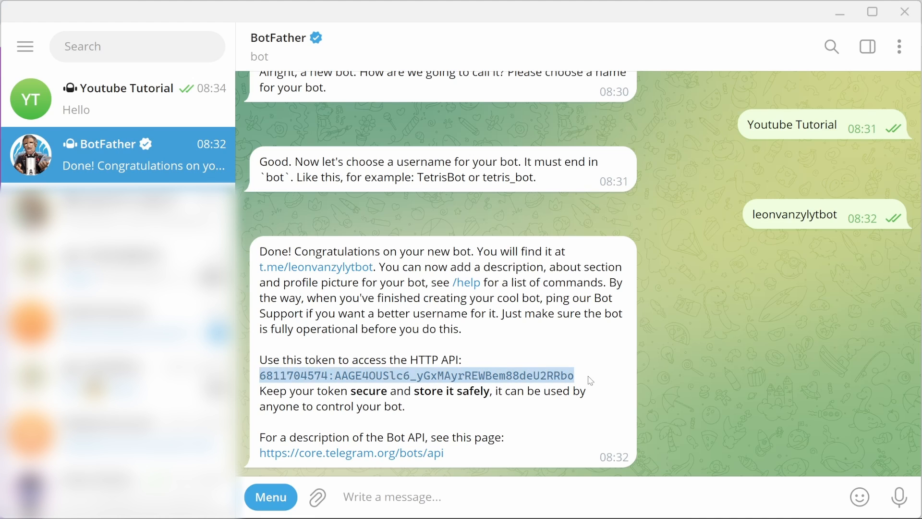
pyautogui.hotkey('ctrl', 'v')
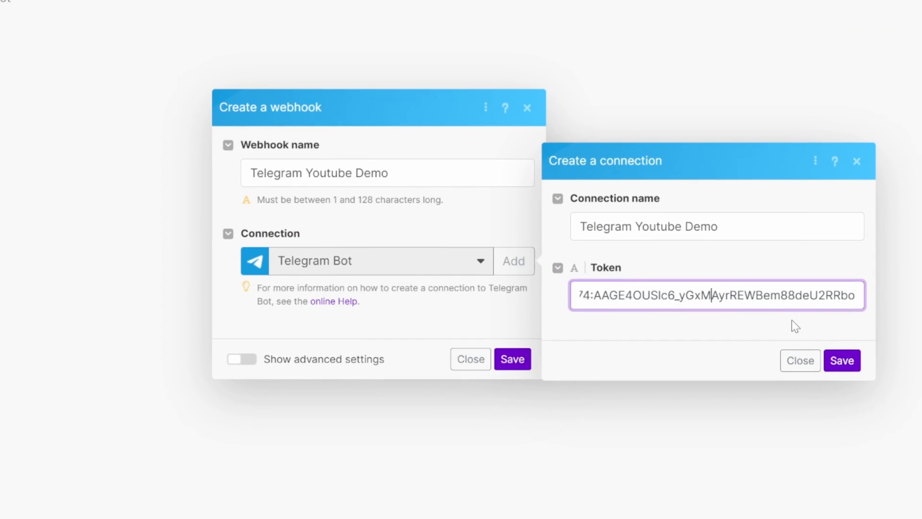
pyautogui.click(842, 361)
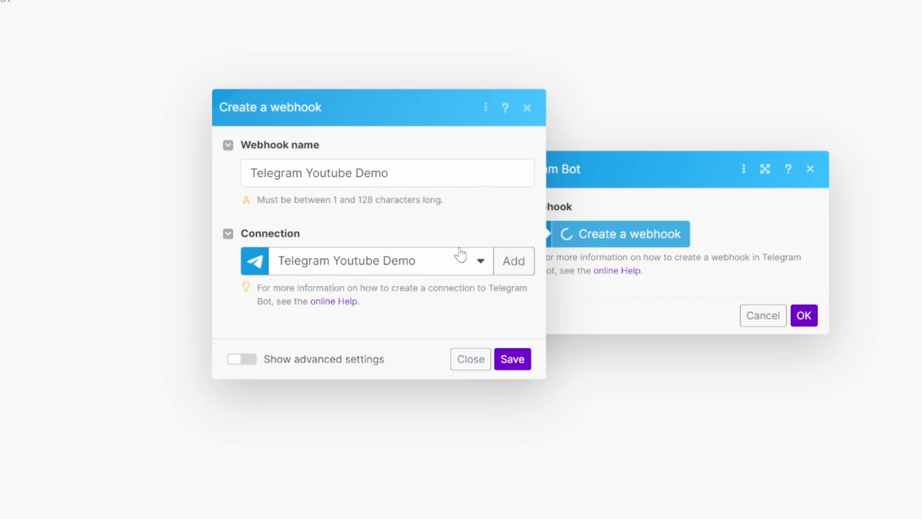
# Step: Save the webhook, keep 'Telegram Youtube Demo' selected, and confirm the trigger settings
pyautogui.click(511, 359)
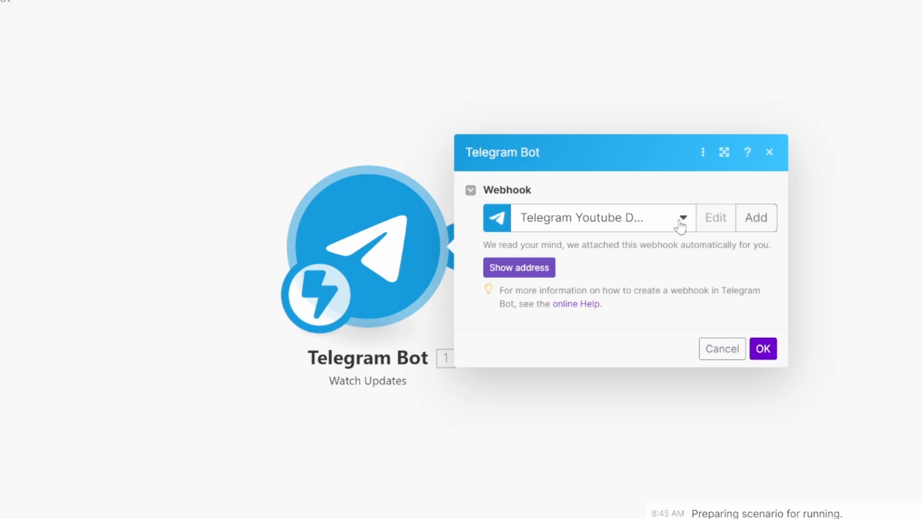
pyautogui.click(681, 222)
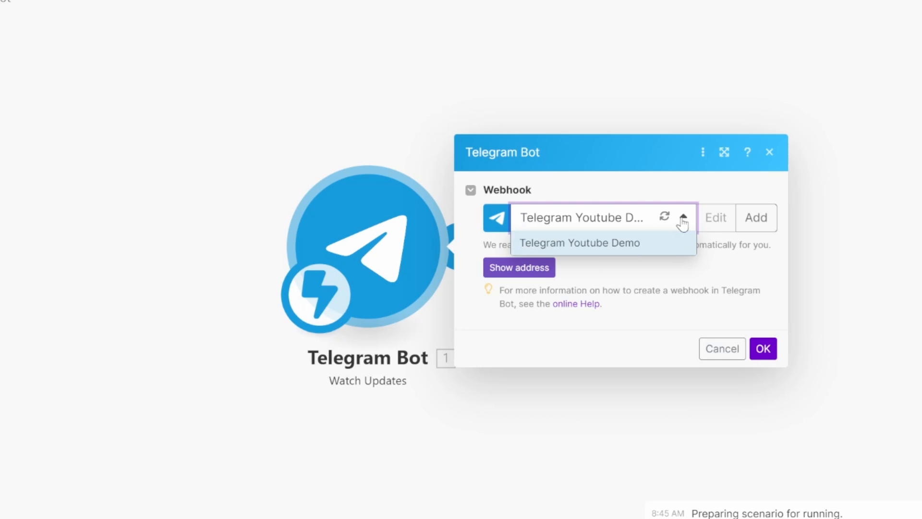
pyautogui.click(592, 249)
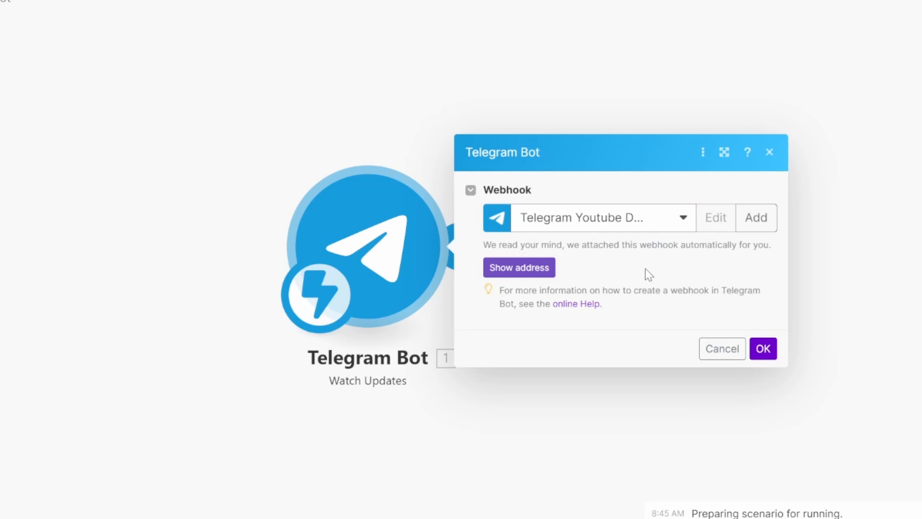
pyautogui.click(762, 349)
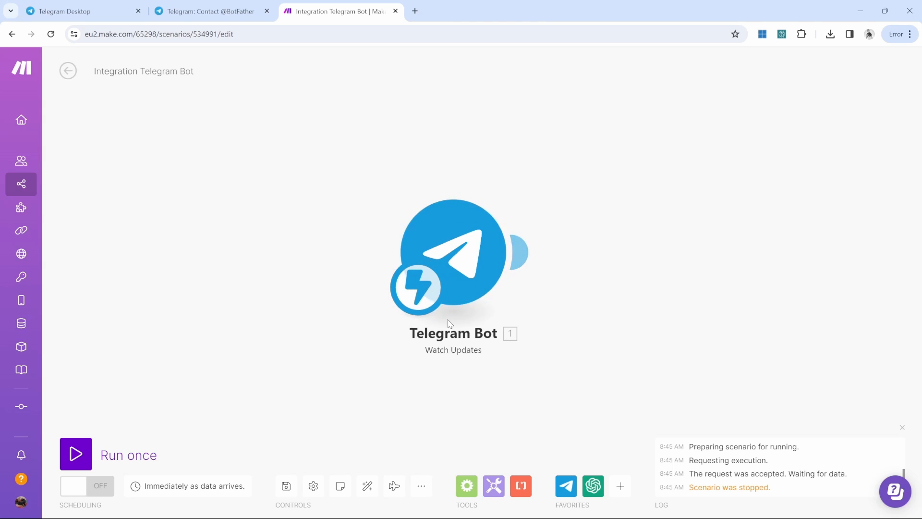
# Step: Set the Telegram Bot module to 'Run this module only', then go to Telegram Desktop
pyautogui.rightClick(451, 259)
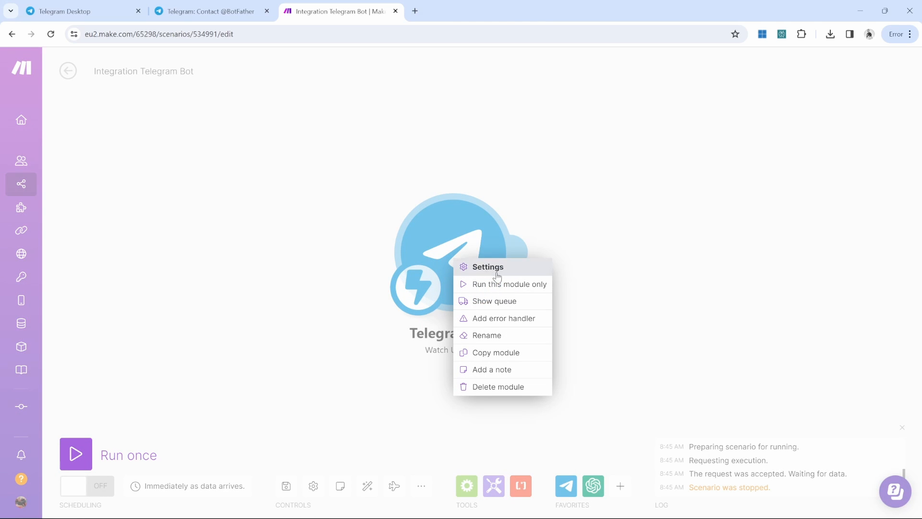
pyautogui.click(517, 288)
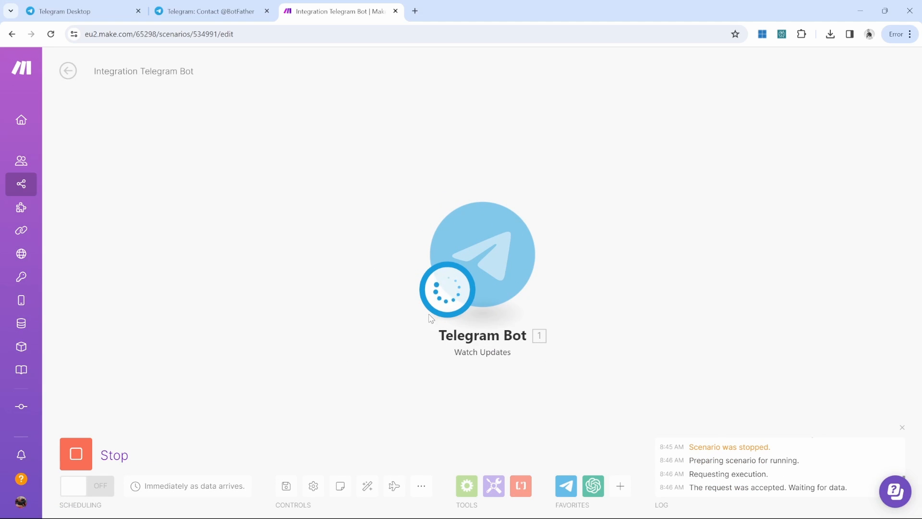
pyautogui.hotkey('alt', 'Tab')
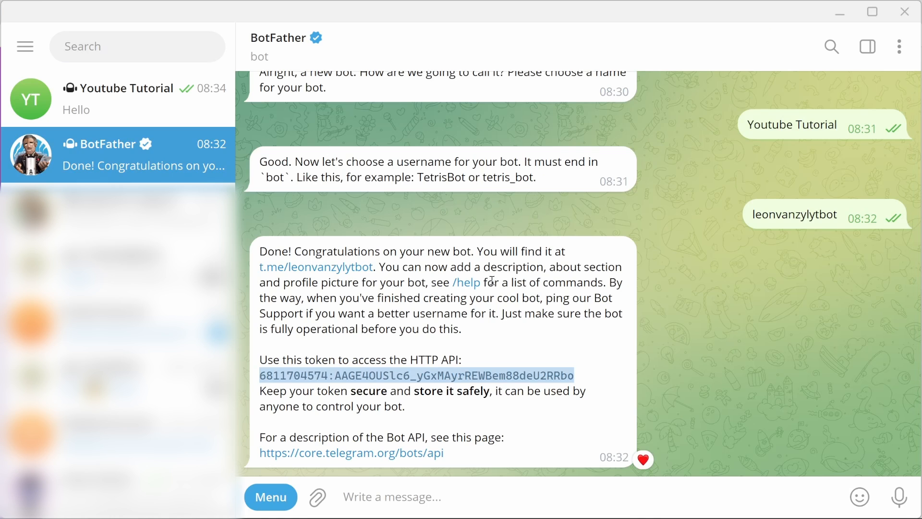
# Step: Open the Youtube Tutorial bot chat from BotFather's link and send it 'Hello'
pyautogui.click(322, 271)
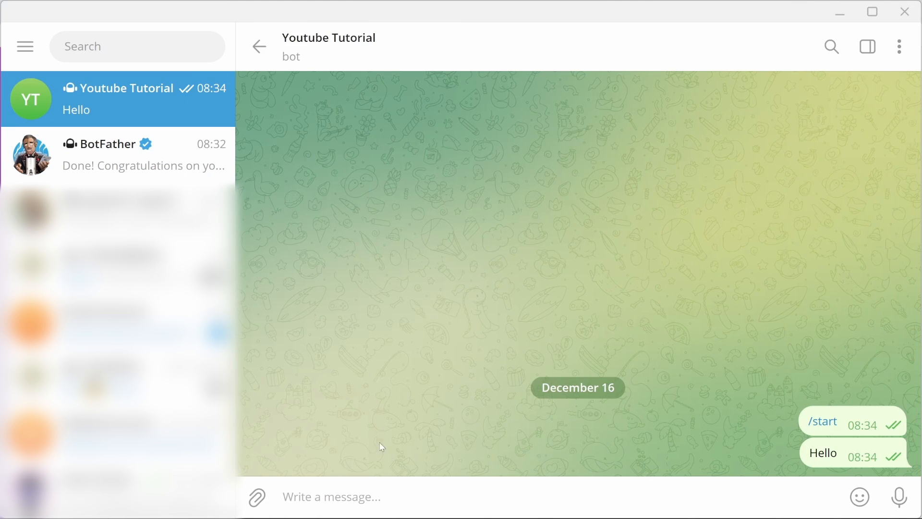
pyautogui.write('Hello')
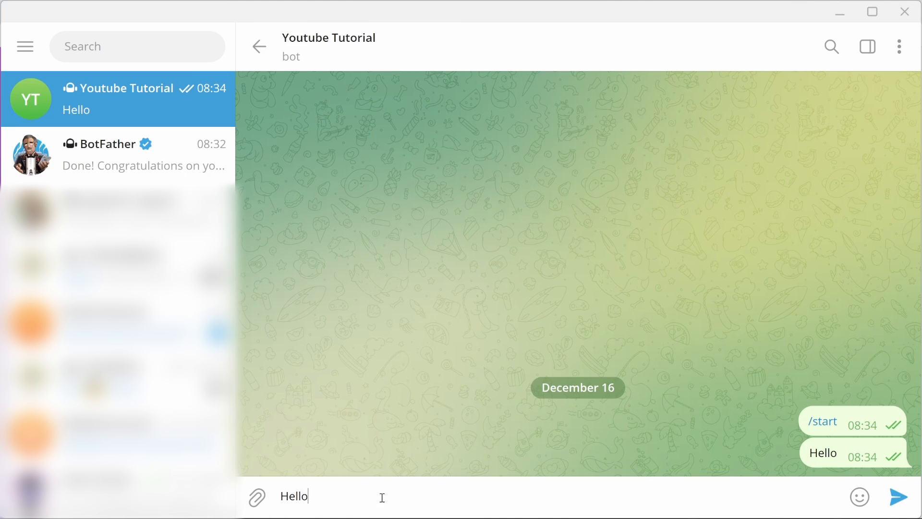
pyautogui.hotkey('alt', 'Tab')
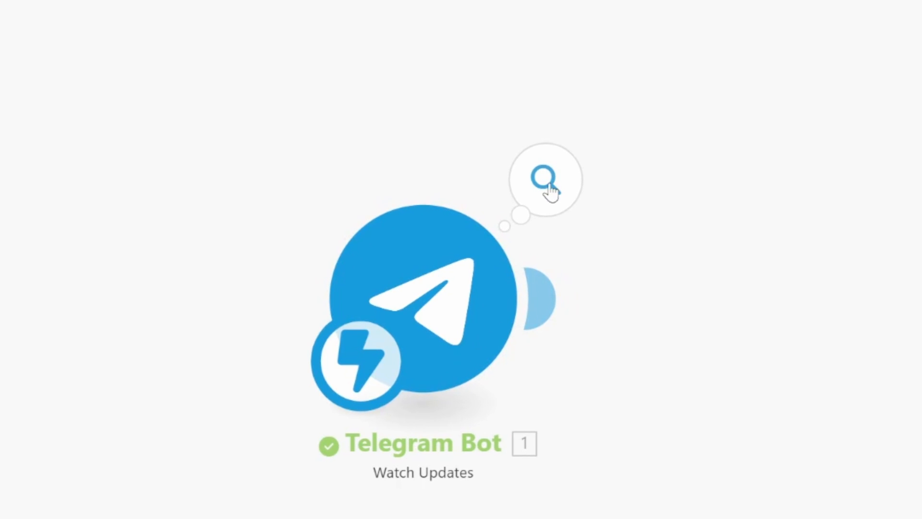
# Step: Open the Telegram Bot's Bundle 1 output and expand Message to confirm Text: Hello
pyautogui.click(551, 192)
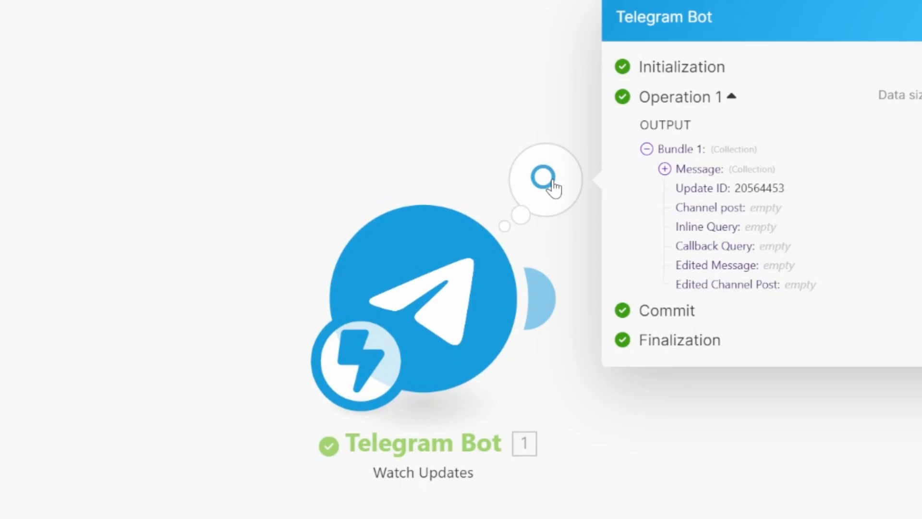
pyautogui.click(664, 169)
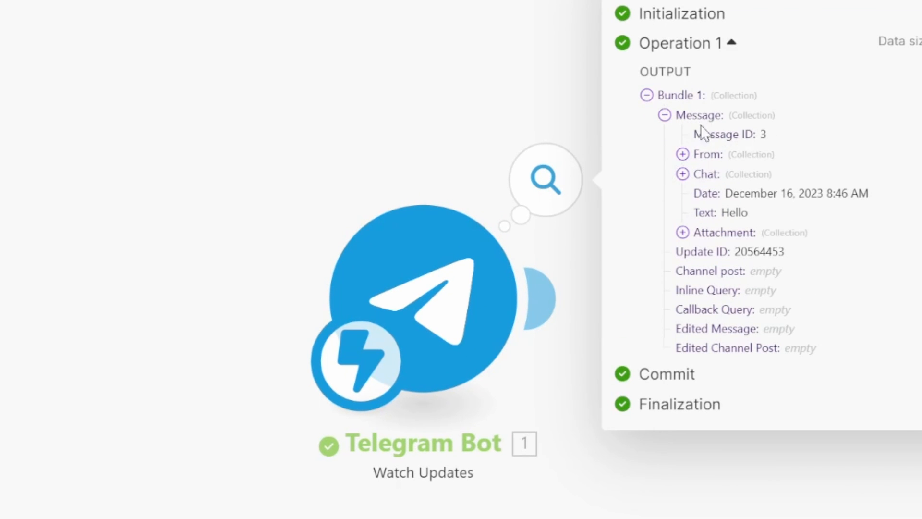
pyautogui.doubleClick(732, 213)
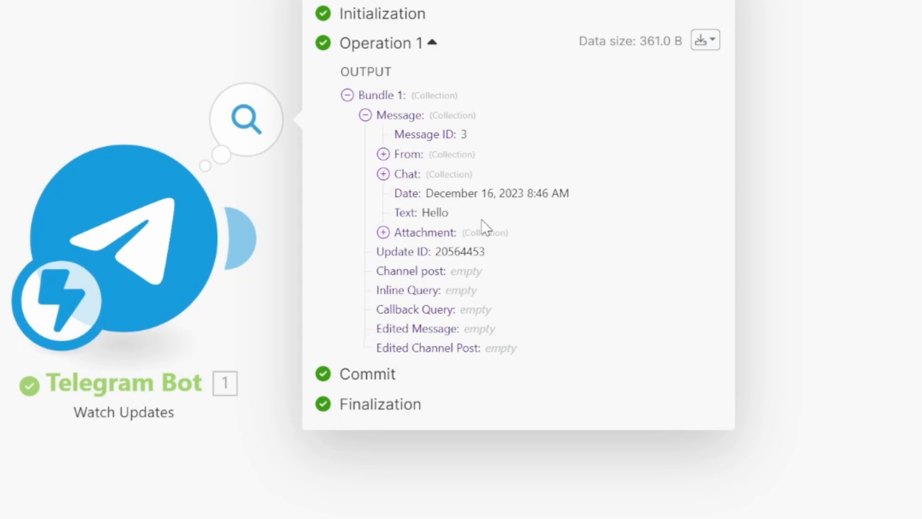
pyautogui.doubleClick(438, 210)
pyautogui.click(508, 214)
# Step: Close the trigger output panel and attach an OpenAI Create a Completion module after the Telegram trigger
pyautogui.click(719, 1)
pyautogui.click(248, 236)
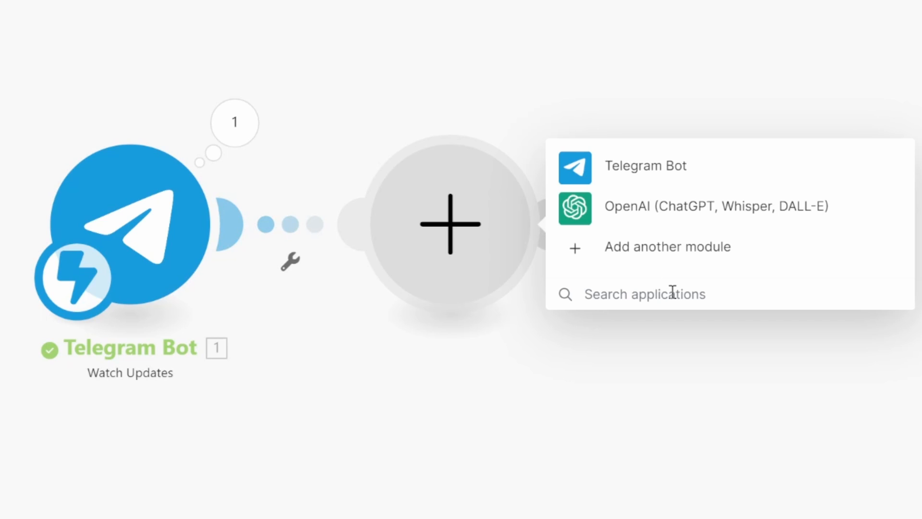
pyautogui.click(664, 206)
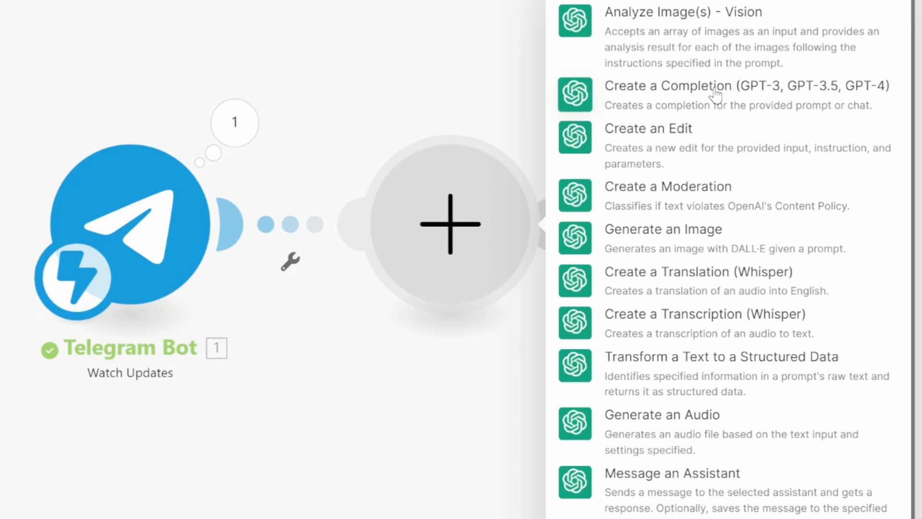
pyautogui.click(715, 94)
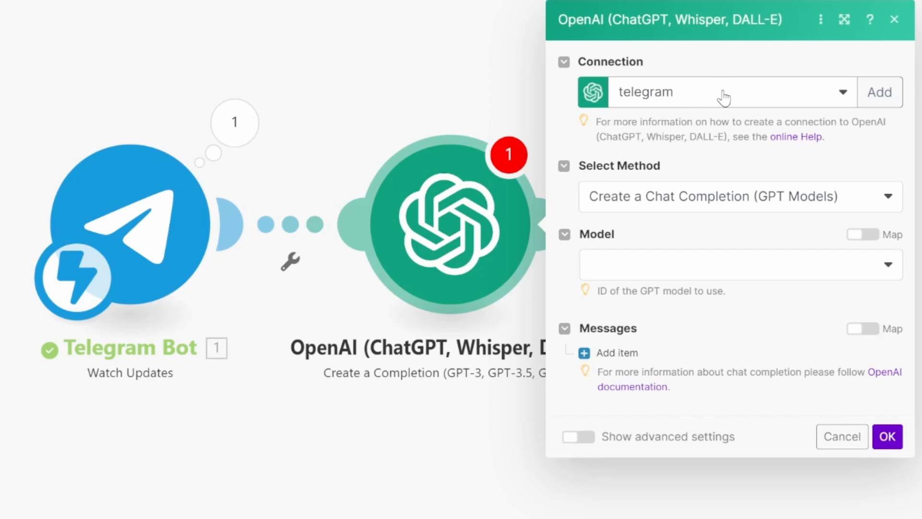
# Step: Abandon the new OpenAI connection form, keep the existing telegram connection, and open the Model list
pyautogui.click(889, 94)
pyautogui.click(565, 62)
pyautogui.click(704, 64)
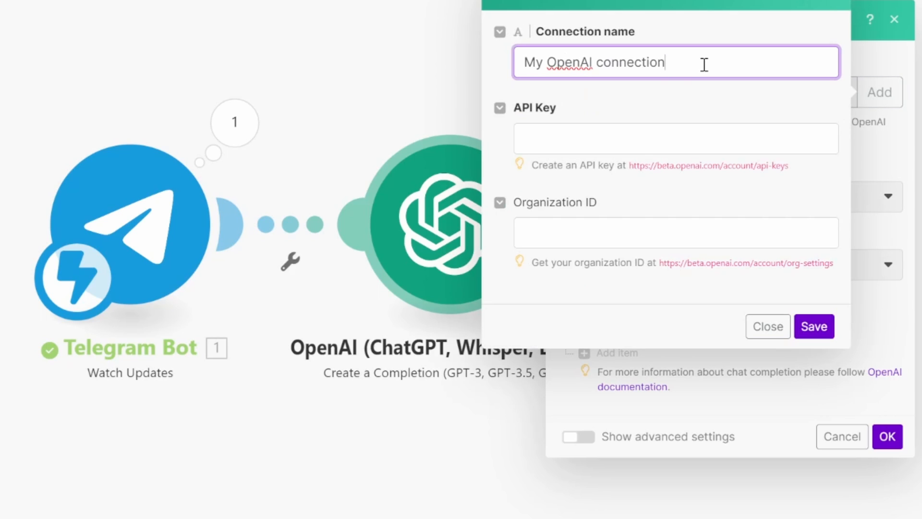
pyautogui.click(600, 141)
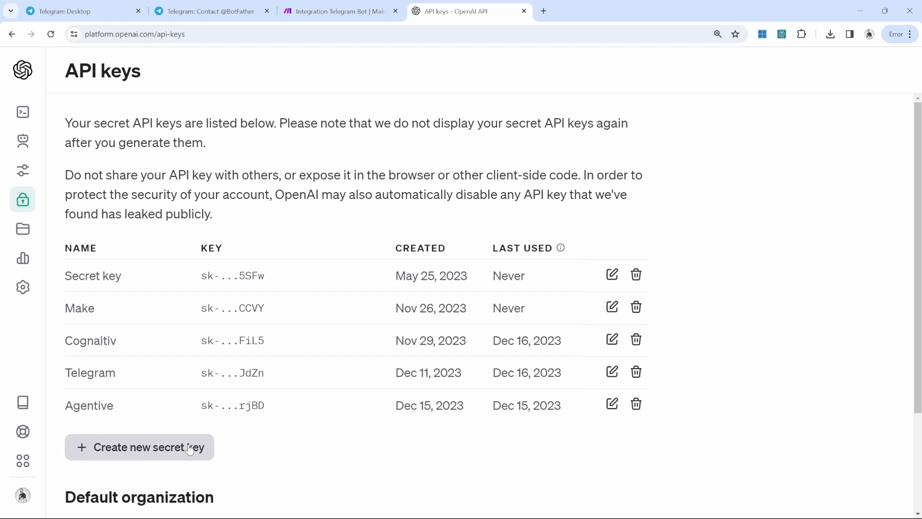
pyautogui.click(315, 8)
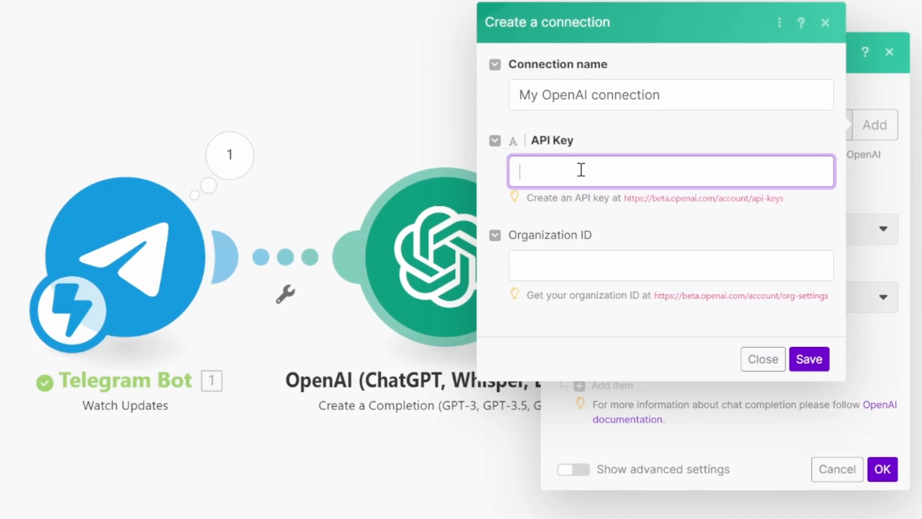
pyautogui.click(617, 264)
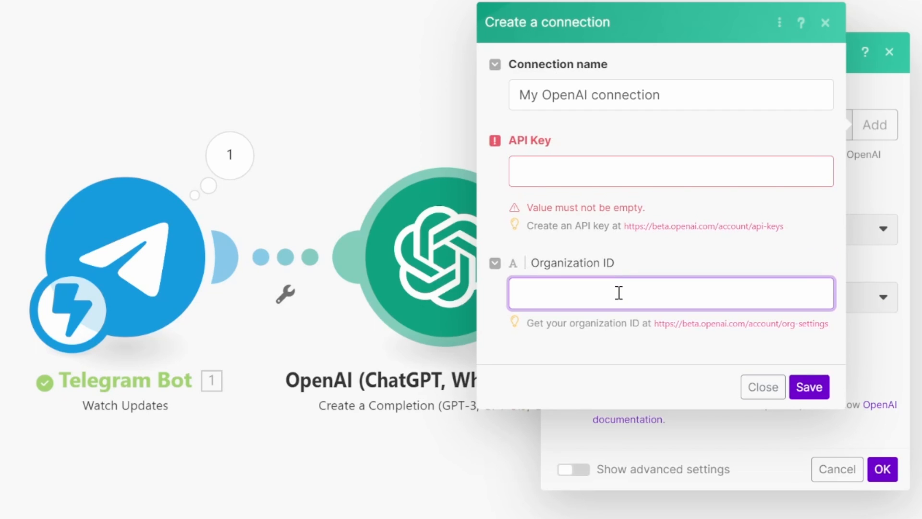
pyautogui.click(812, 387)
pyautogui.click(848, 300)
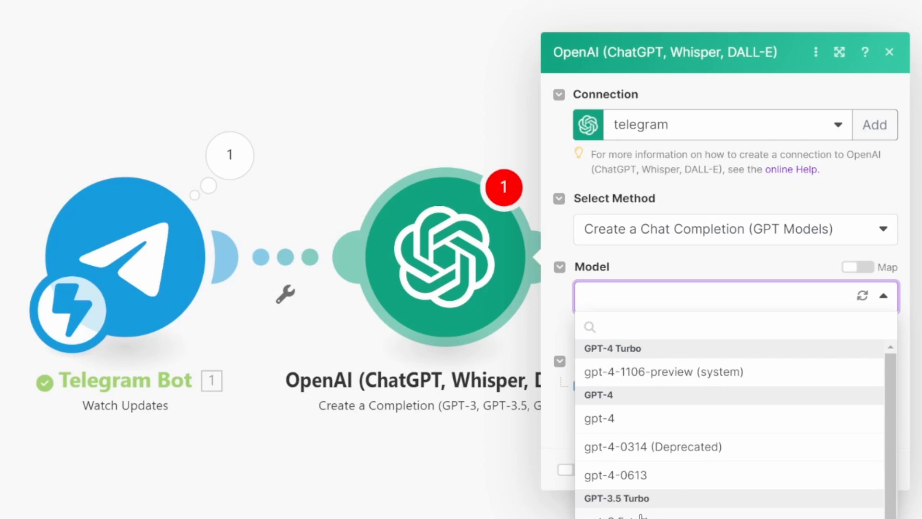
# Step: Save the OpenAI module with gpt-3.5-turbo and one User message mapped to 1.message.text
pyautogui.click(614, 516)
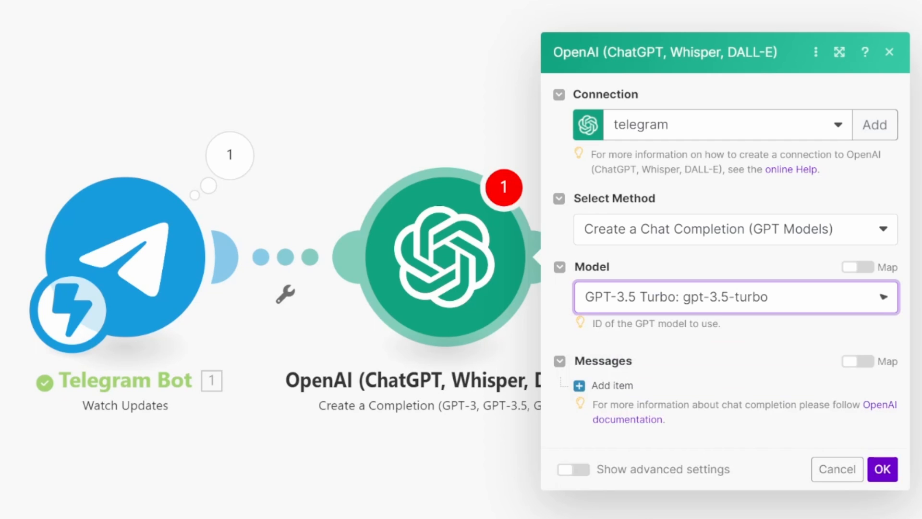
pyautogui.click(612, 385)
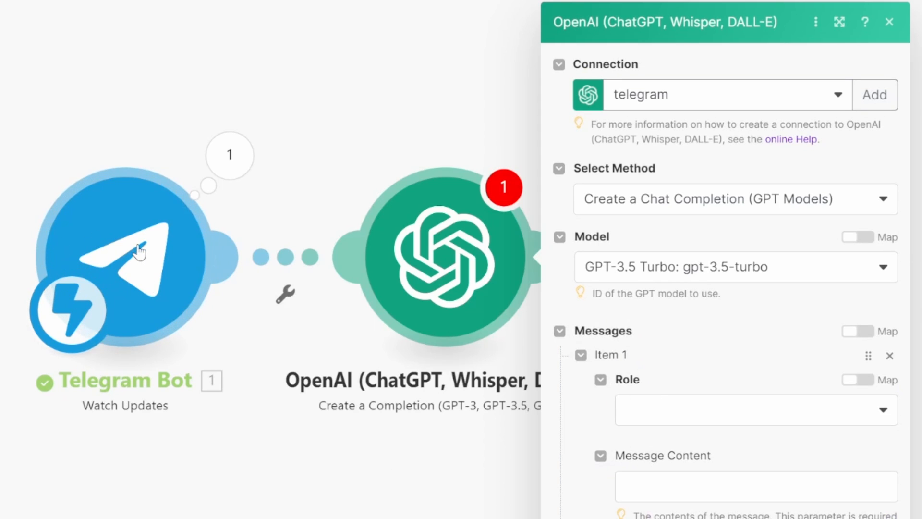
pyautogui.click(736, 422)
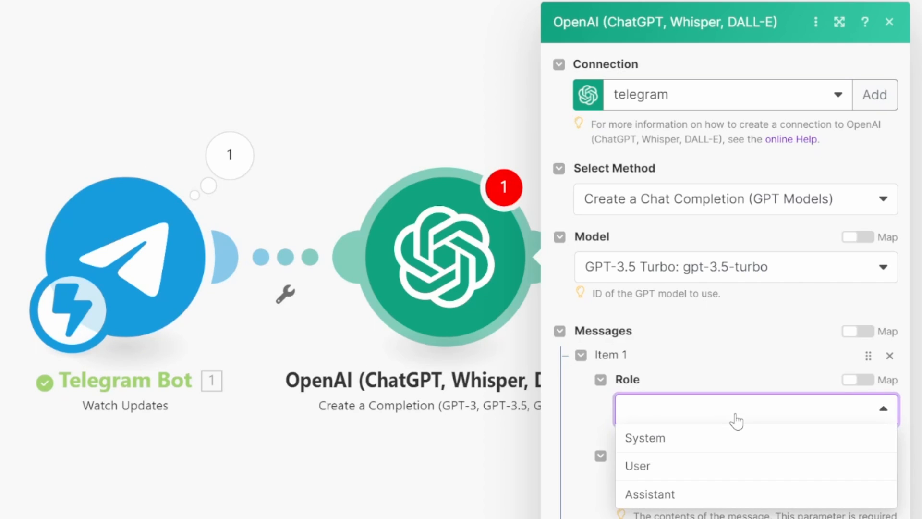
pyautogui.click(645, 465)
pyautogui.click(679, 488)
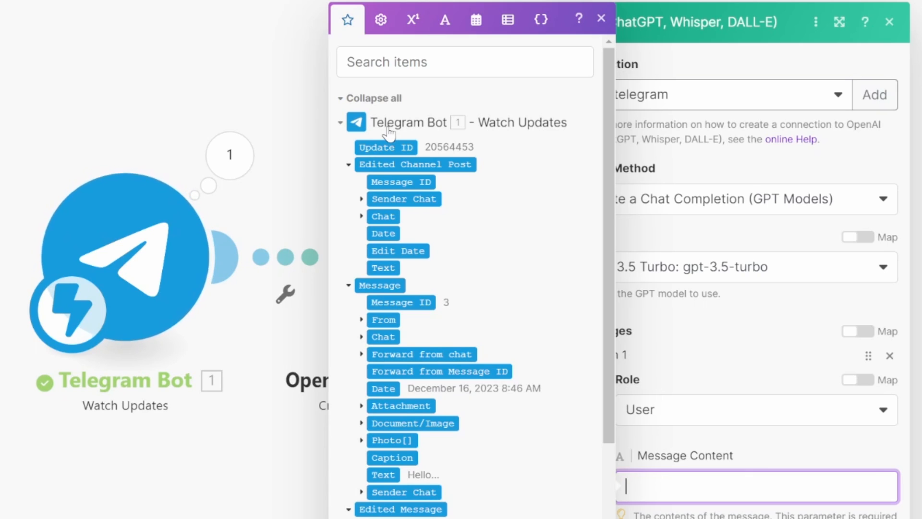
pyautogui.click(382, 474)
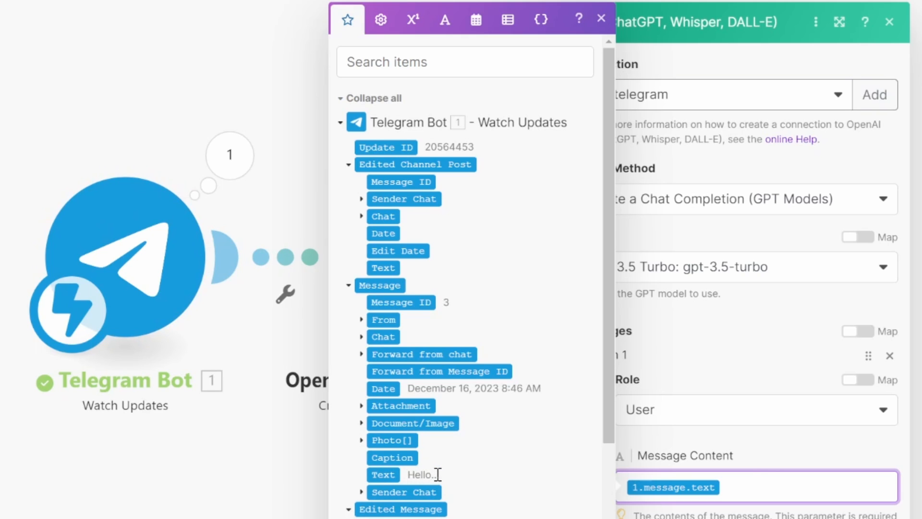
pyautogui.click(829, 482)
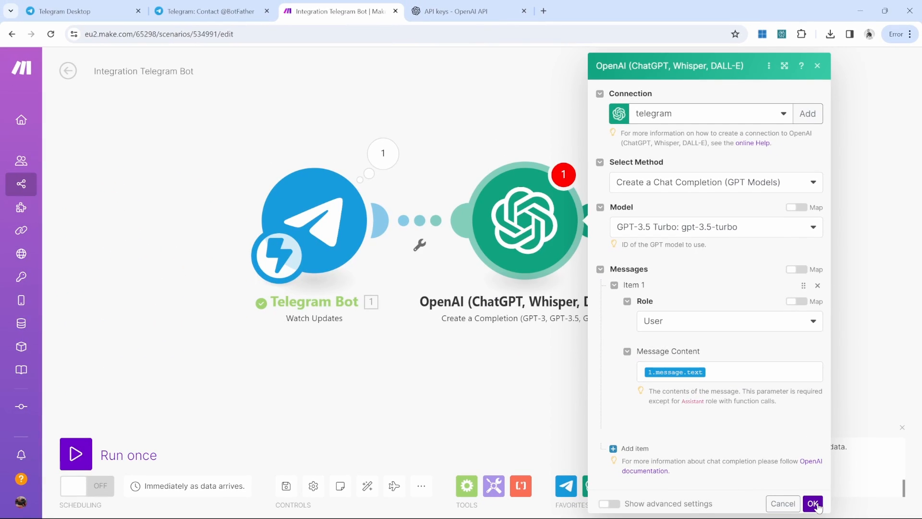
pyautogui.click(812, 503)
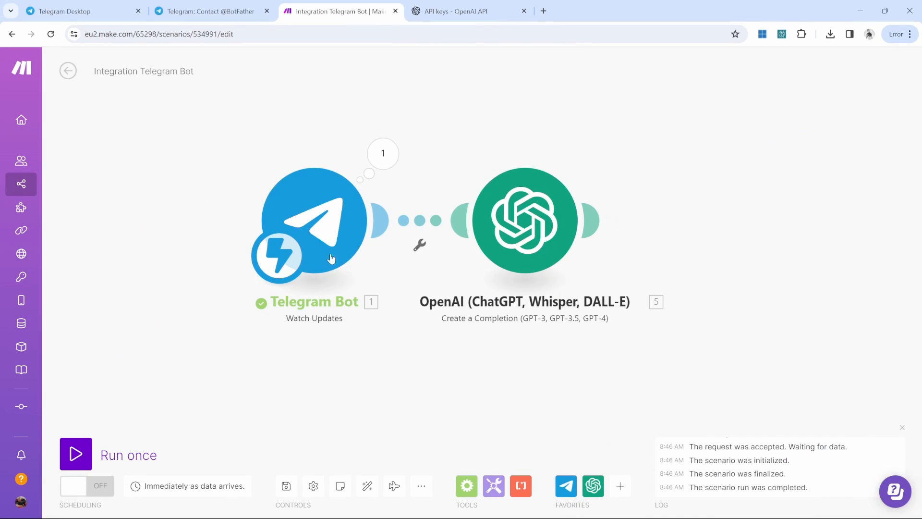
# Step: Run the scenario once and send 'Tell me a joke' to the bot from Telegram
pyautogui.click(75, 453)
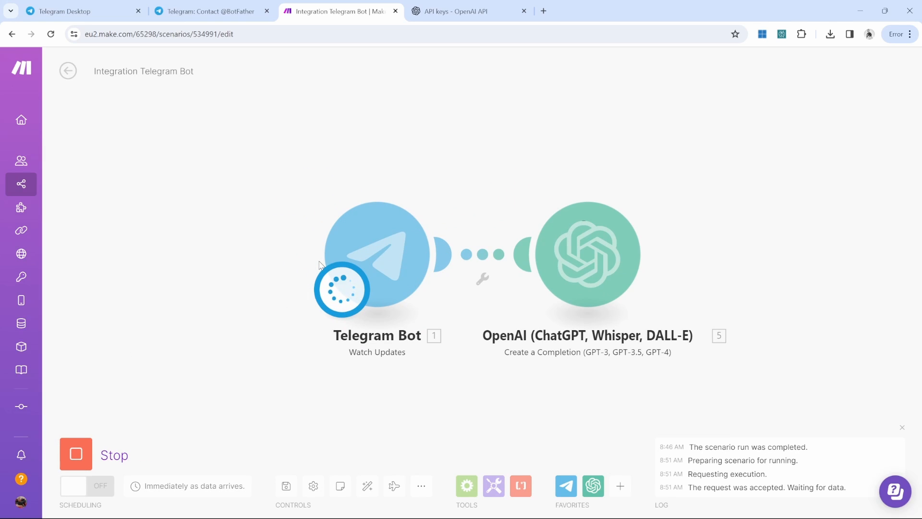
pyautogui.hotkey('alt', 'Tab')
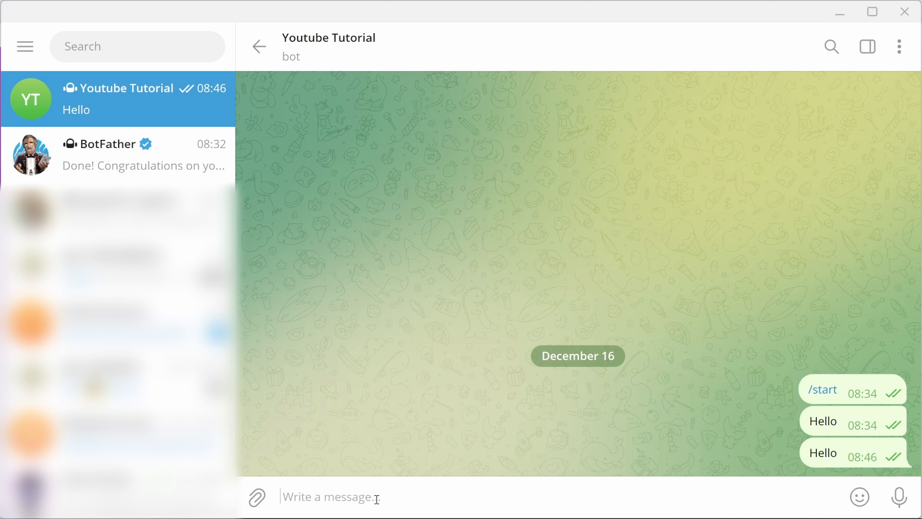
pyautogui.write('Tell me a joke')
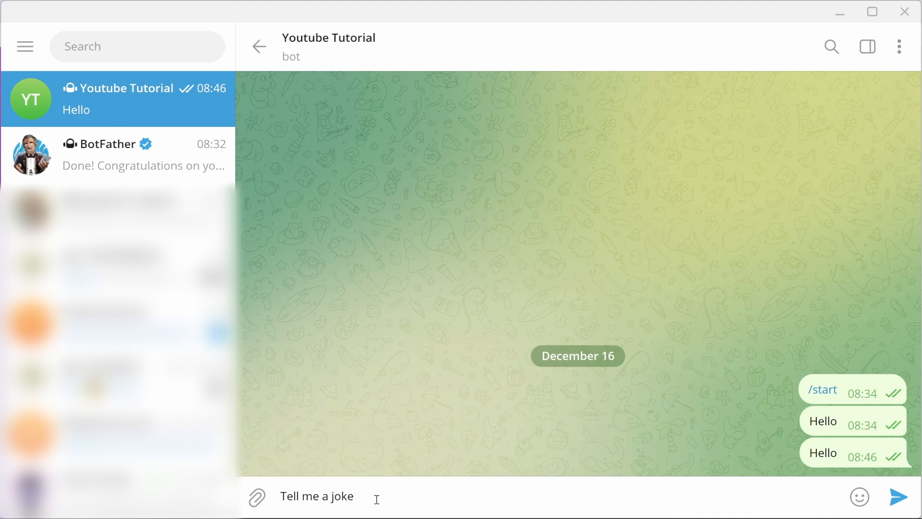
pyautogui.press('Return')
pyautogui.hotkey('alt', 'Tab')
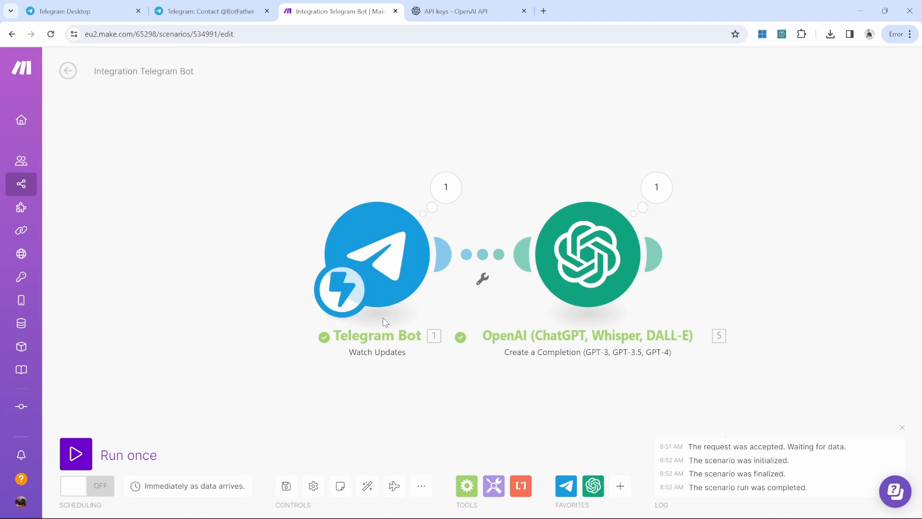
# Step: Check both modules' run outputs and read the joke in OpenAI's Choices > 1 > Message content
pyautogui.click(452, 191)
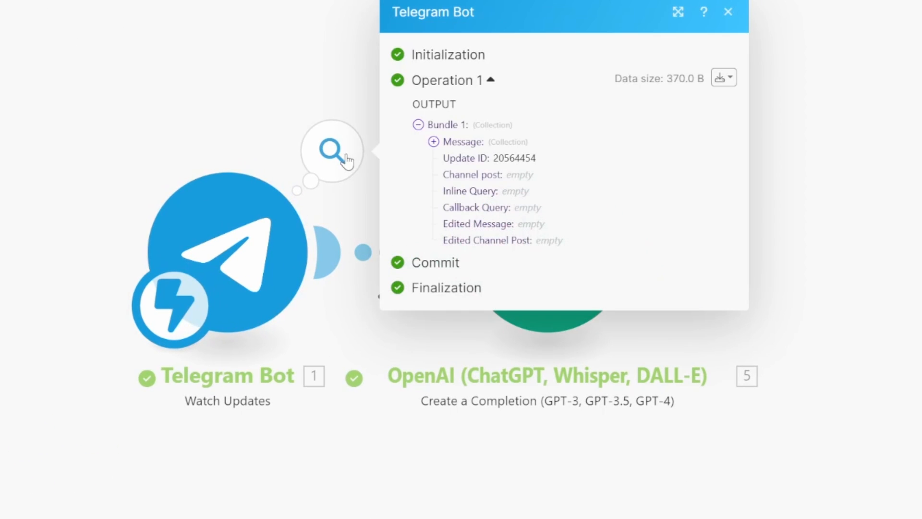
pyautogui.click(434, 142)
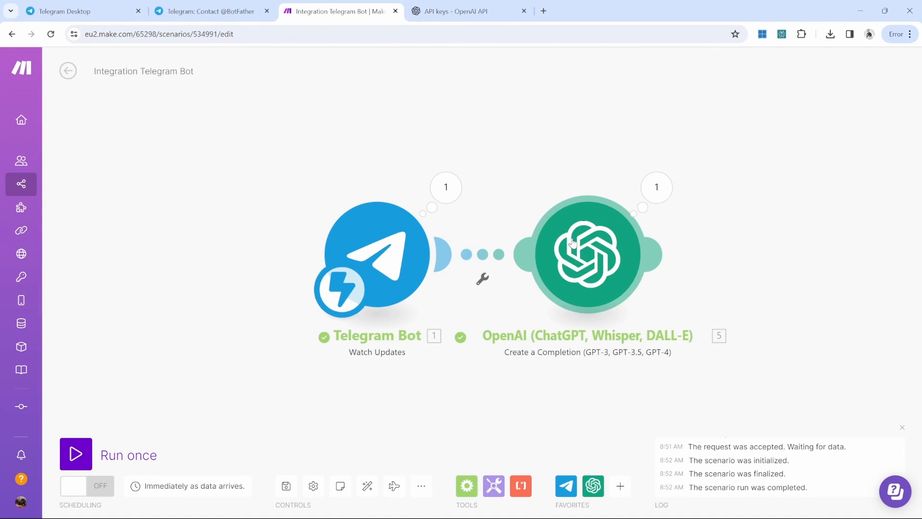
pyautogui.click(656, 187)
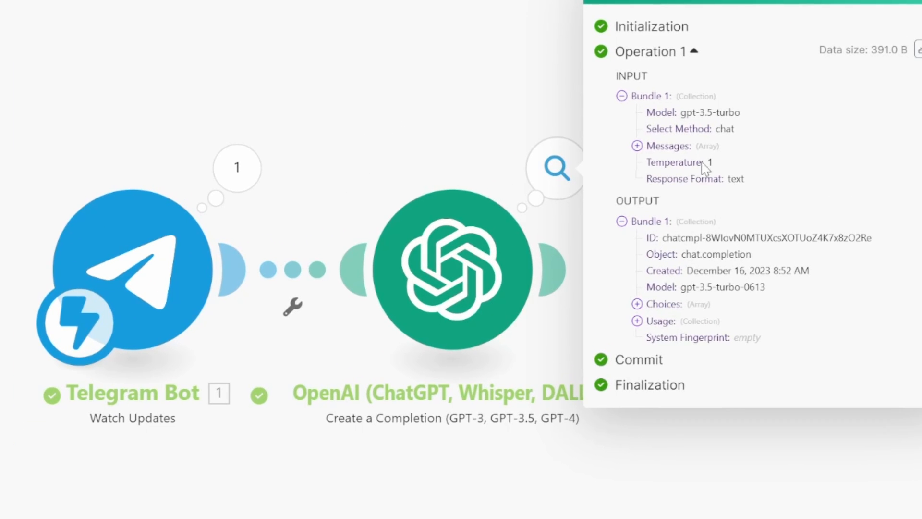
pyautogui.click(637, 304)
pyautogui.click(652, 320)
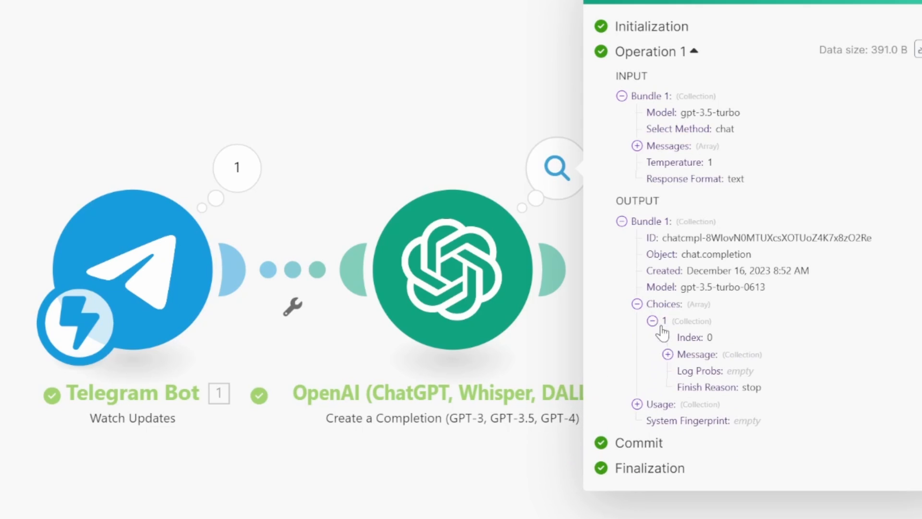
pyautogui.click(667, 354)
pyautogui.moveTo(734, 389); pyautogui.dragTo(894, 428)
pyautogui.click(730, 390)
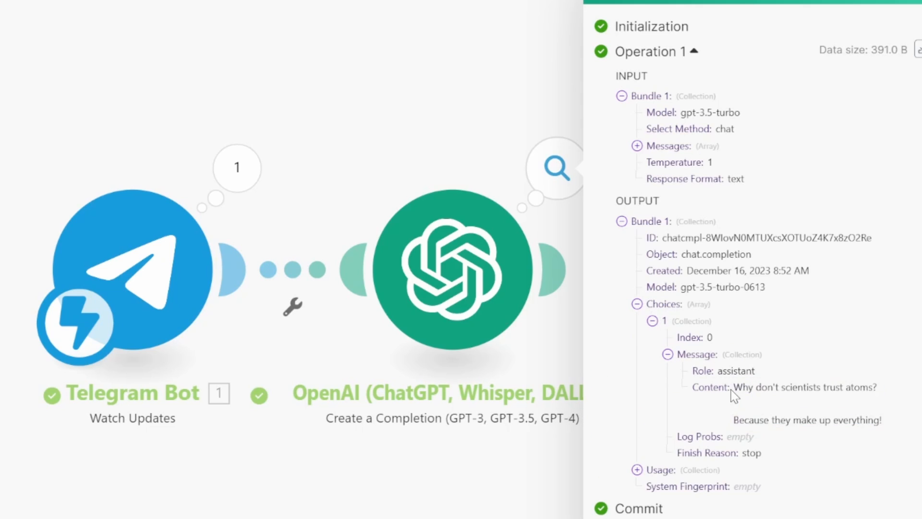
pyautogui.moveTo(735, 384); pyautogui.dragTo(897, 424)
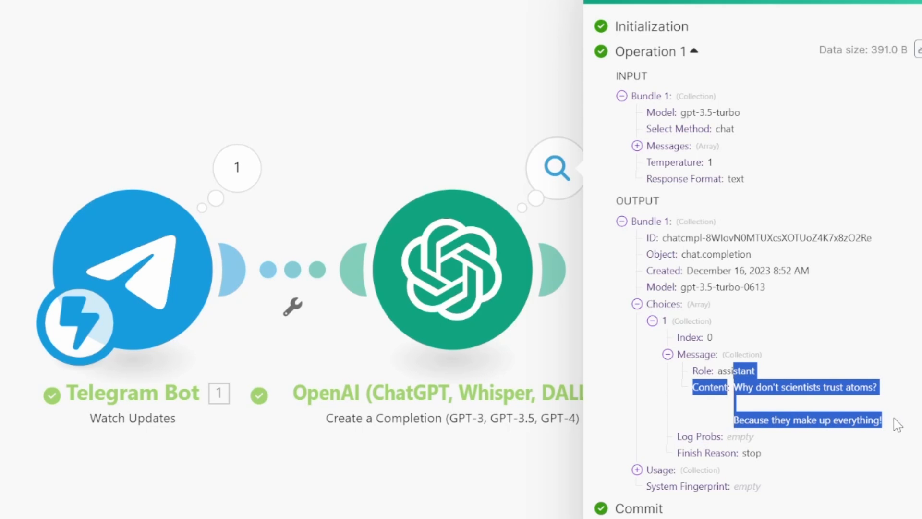
# Step: Close the output panel and add a Telegram Bot module after the OpenAI step
pyautogui.click(705, 57)
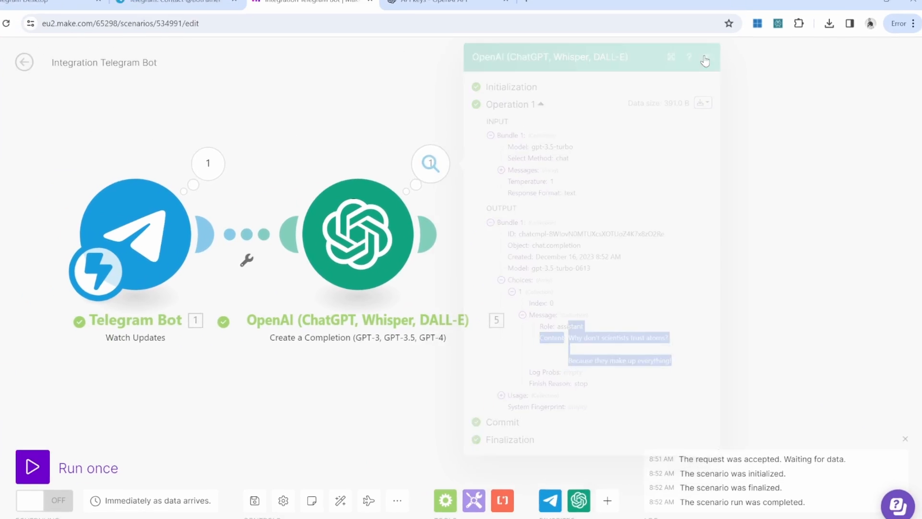
pyautogui.click(427, 234)
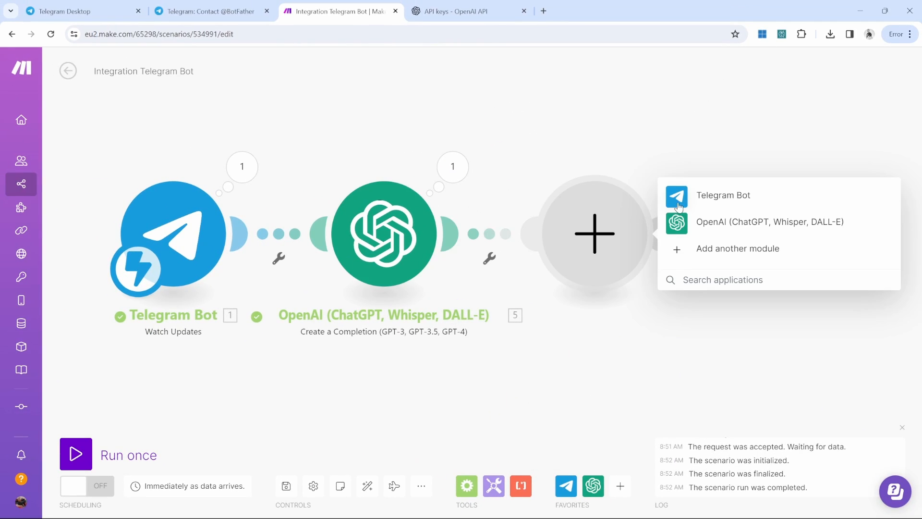
pyautogui.click(713, 198)
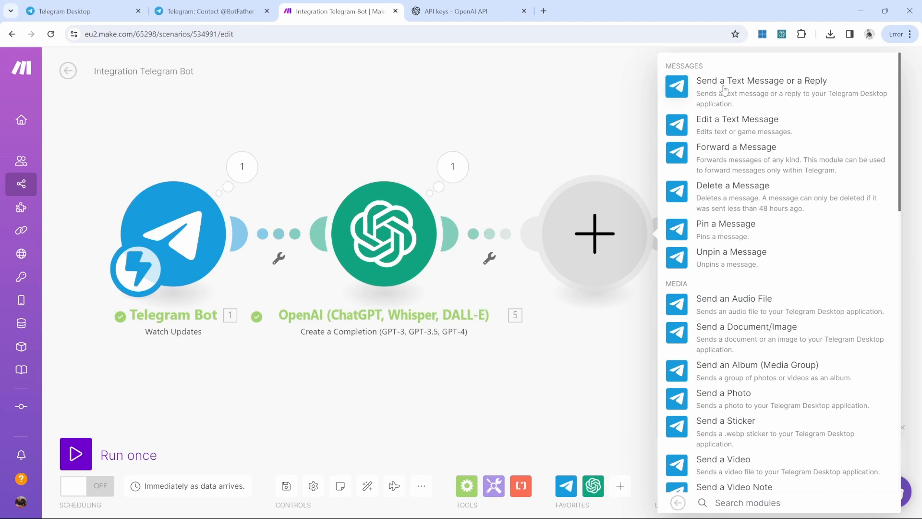
# Step: Add Send a Text Message or a Reply on the Telegram Youtube Demo connection, Chat ID mapped to Message > Chat > ID
pyautogui.click(766, 94)
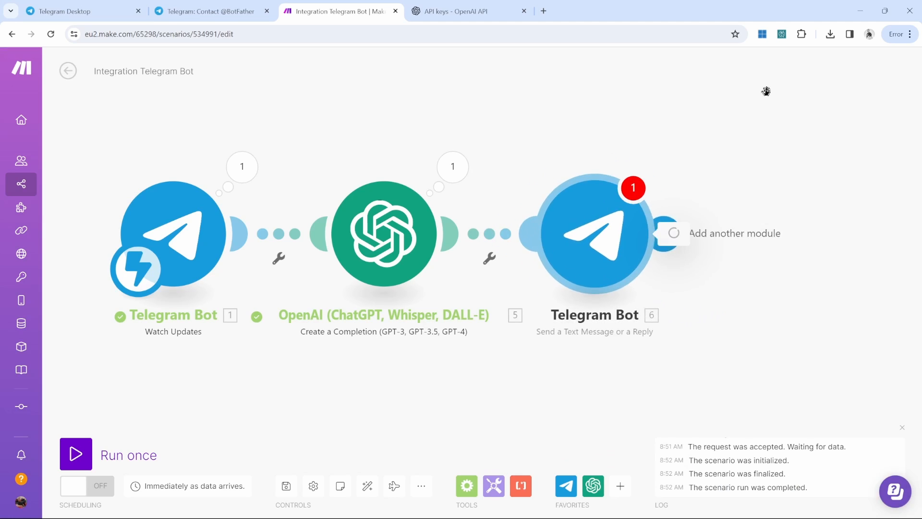
pyautogui.click(757, 151)
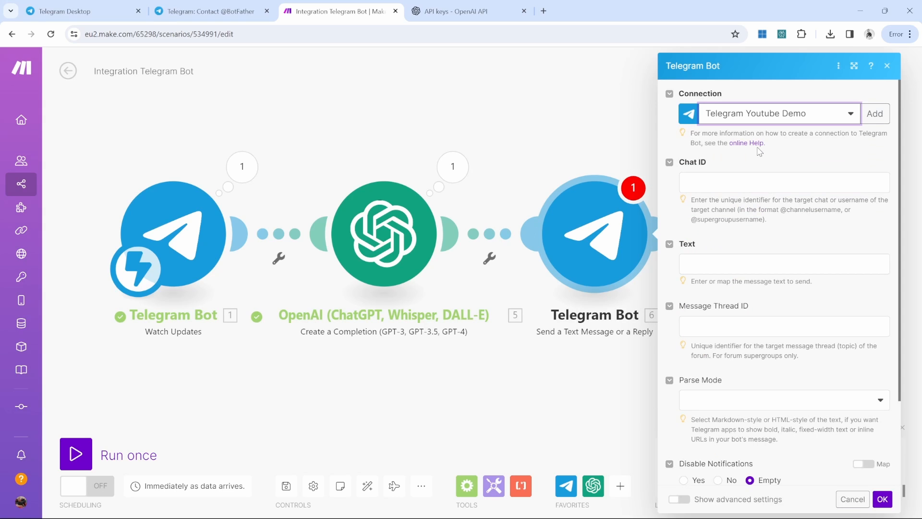
pyautogui.click(758, 184)
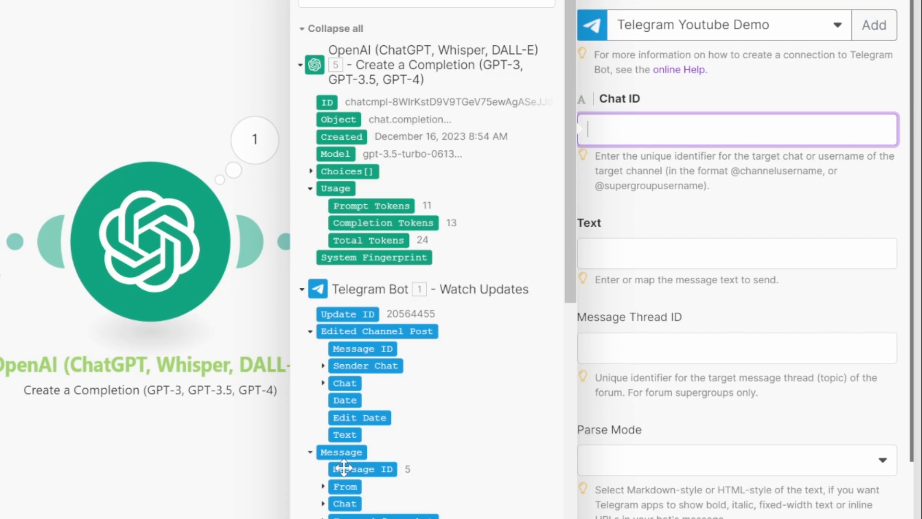
pyautogui.scroll(-3, 344, 451)
pyautogui.click(345, 339)
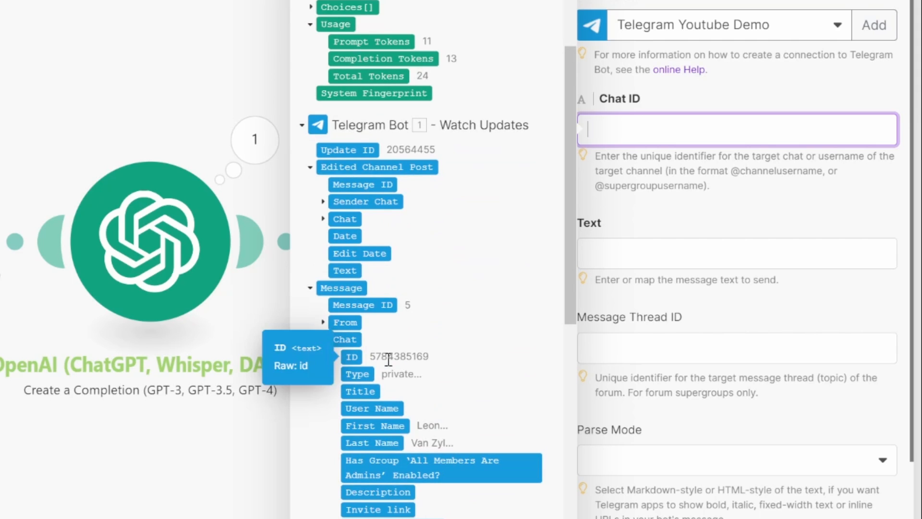
pyautogui.click(352, 356)
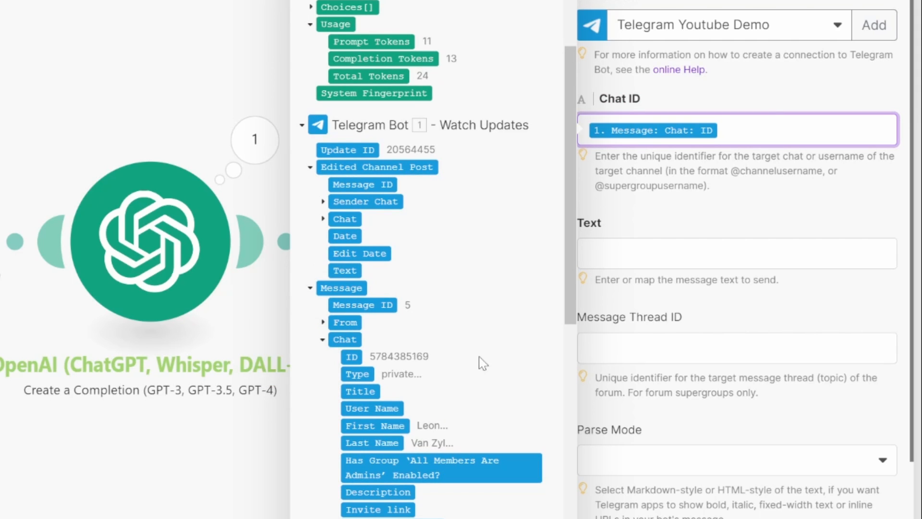
# Step: Map OpenAI's Choices[] > Message > Content into the reply's Text field
pyautogui.click(688, 258)
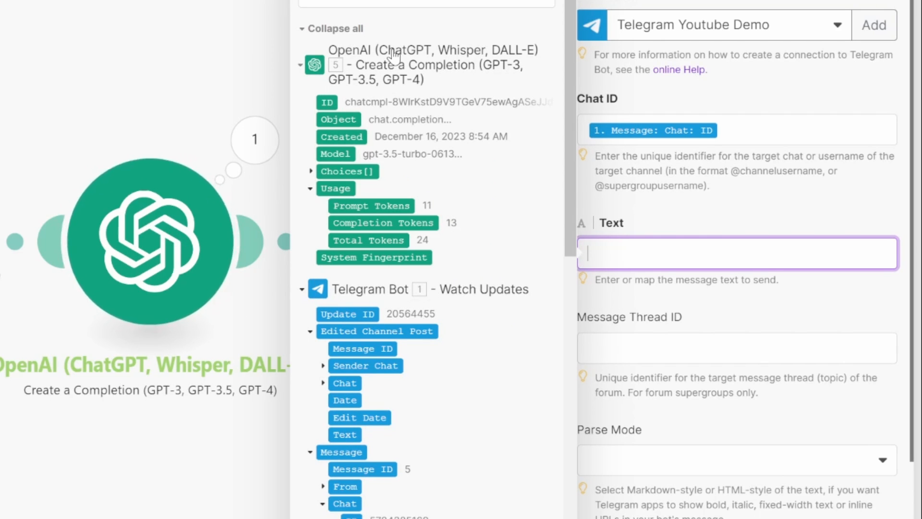
pyautogui.click(311, 172)
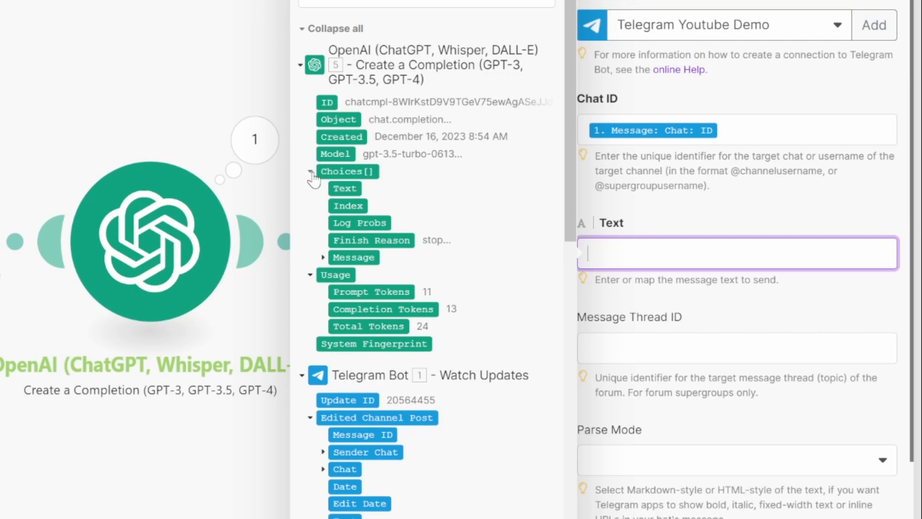
pyautogui.click(322, 258)
pyautogui.moveTo(380, 295); pyautogui.dragTo(696, 253)
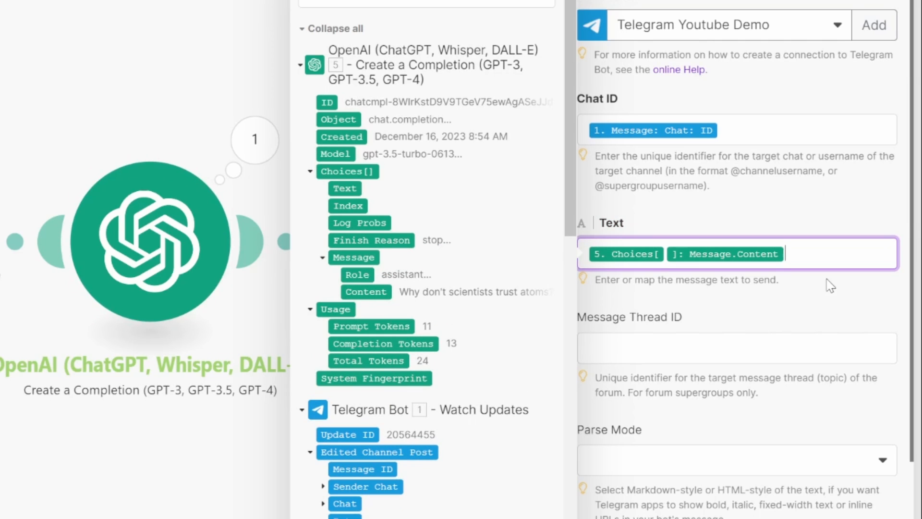
pyautogui.click(756, 293)
pyautogui.scroll(-3, 752, 183)
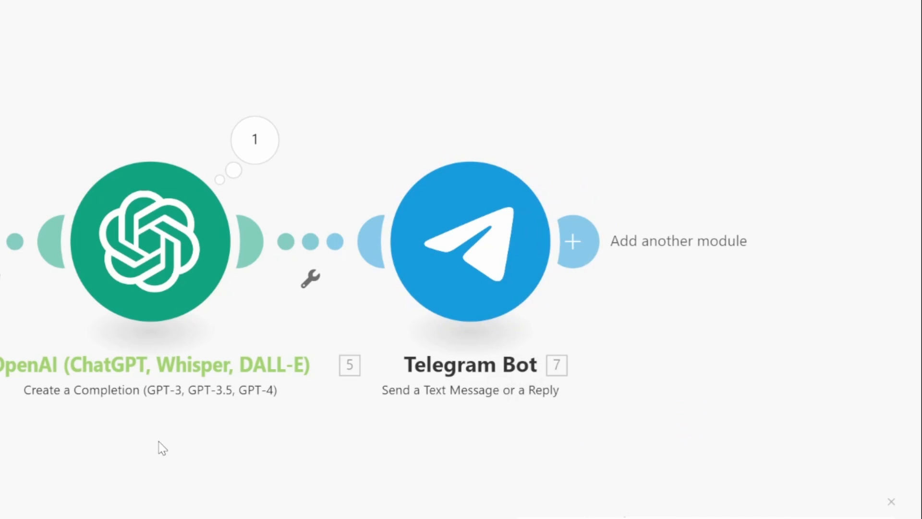
# Step: Run the scenario once and send 'Hello' to the Youtube Tutorial bot, checking its AI greeting
pyautogui.click(126, 449)
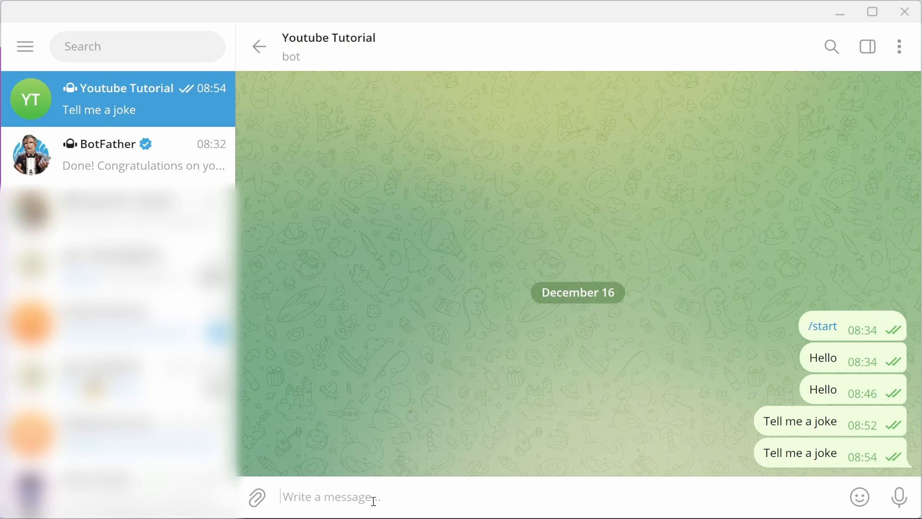
pyautogui.write('Hello')
pyautogui.press('Return')
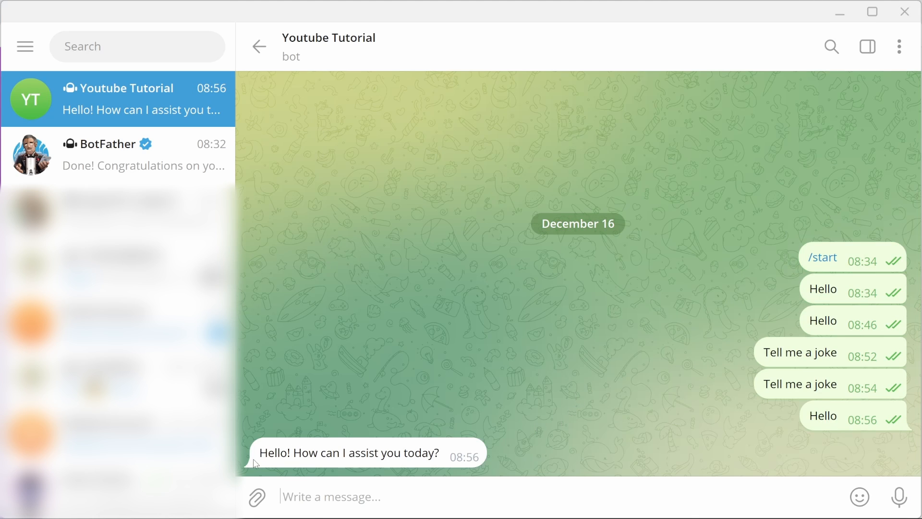
pyautogui.moveTo(272, 464); pyautogui.dragTo(400, 453)
pyautogui.press('Escape')
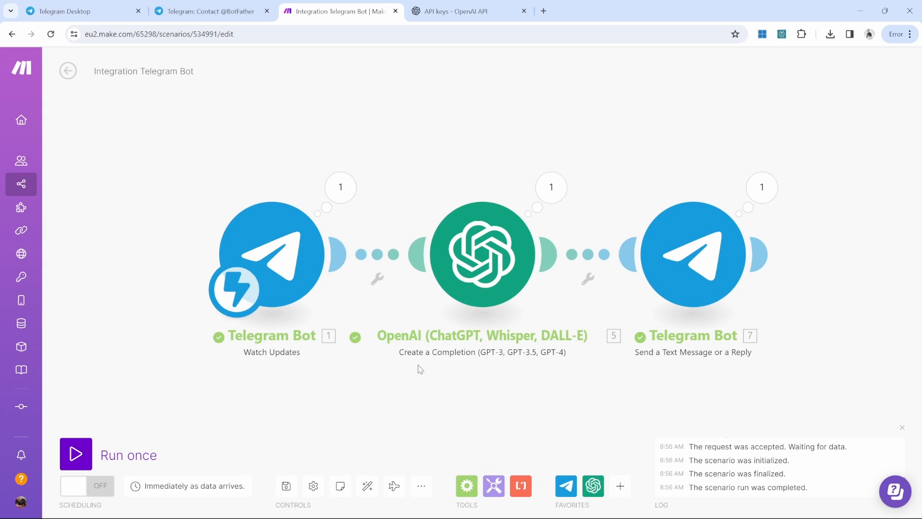
# Step: Rerun with existing data, send 'Tell me a dad joke' to the bot, then switch scheduling ON
pyautogui.click(67, 460)
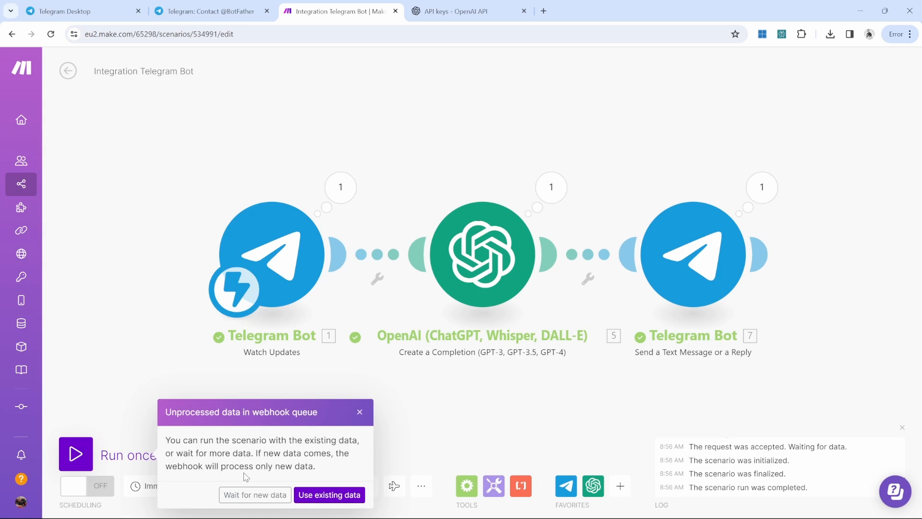
pyautogui.click(257, 495)
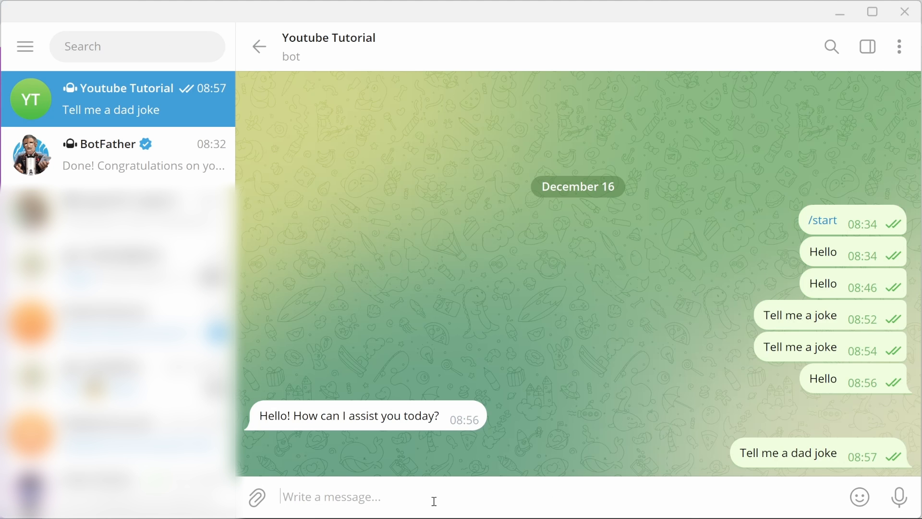
pyautogui.write('Tell me a dad joke')
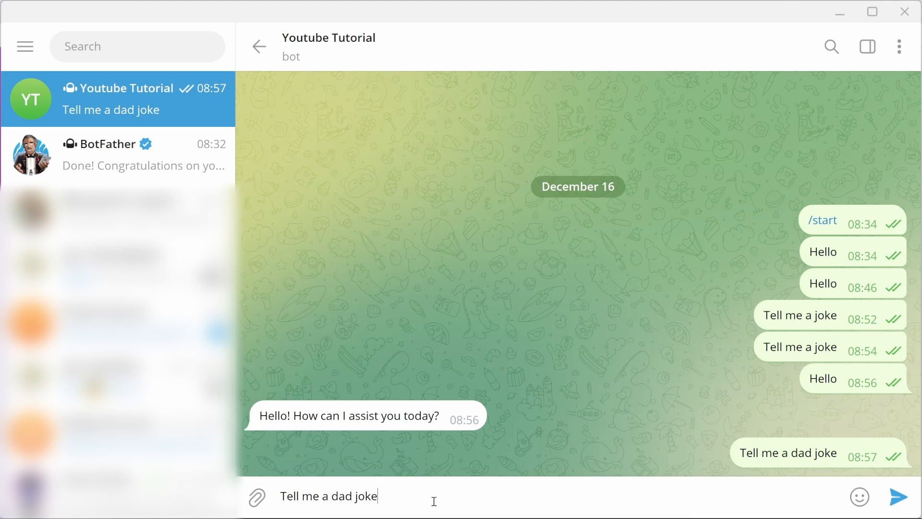
pyautogui.press('Return')
pyautogui.moveTo(257, 422); pyautogui.dragTo(518, 452)
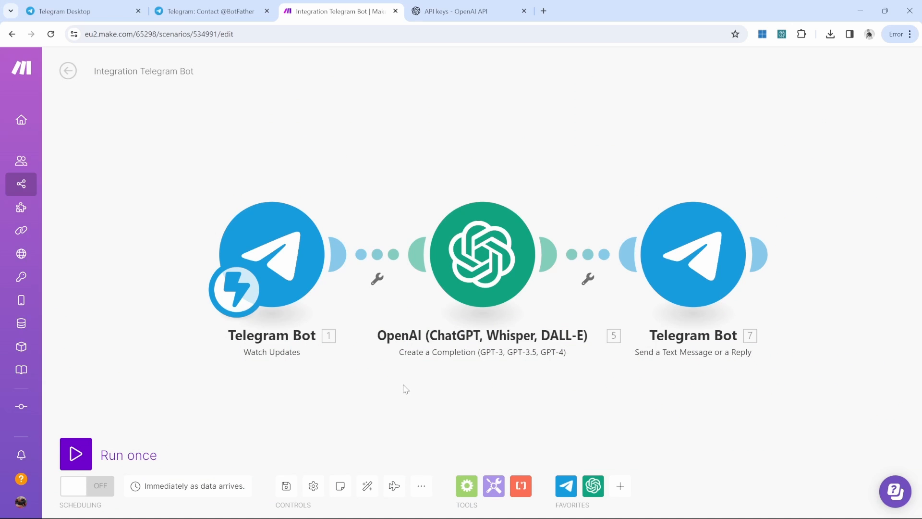
pyautogui.click(83, 495)
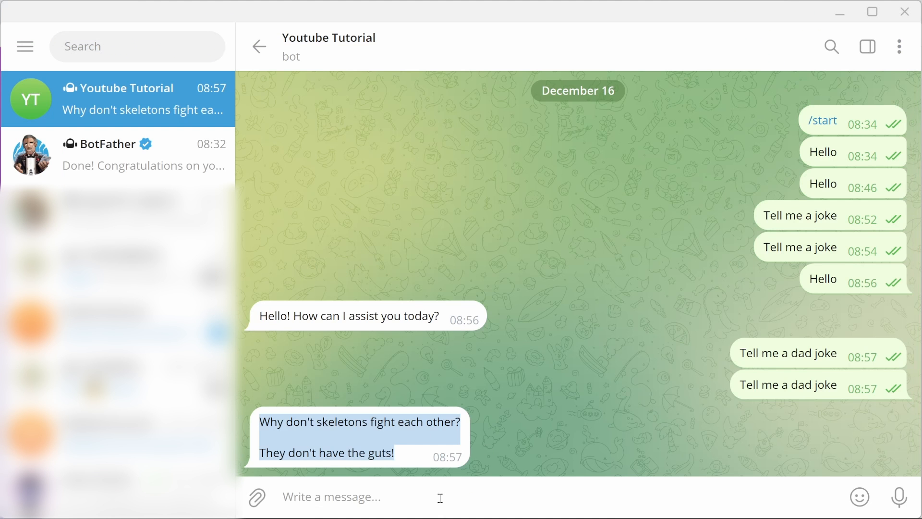
# Step: Send a new Hello to the Youtube Tutorial bot and move on to the Flowise YT Demo chatflow
pyautogui.click(441, 498)
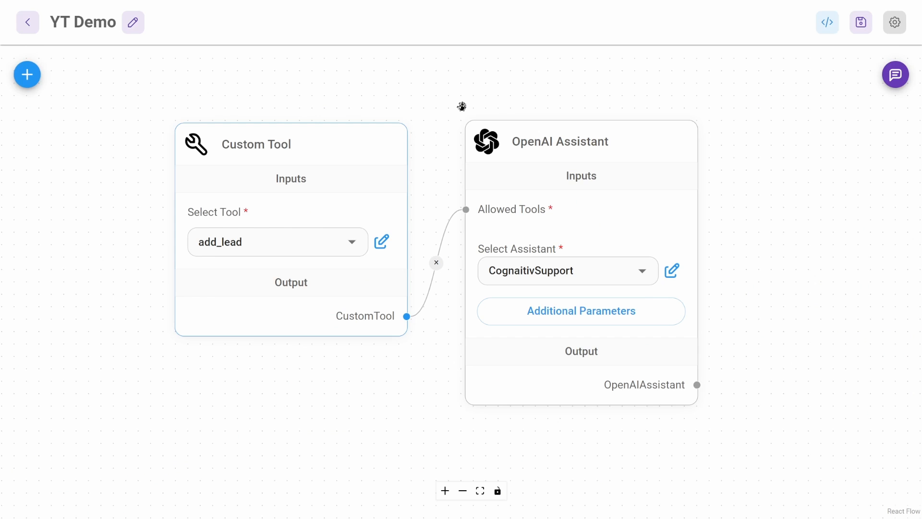
pyautogui.moveTo(575, 124)
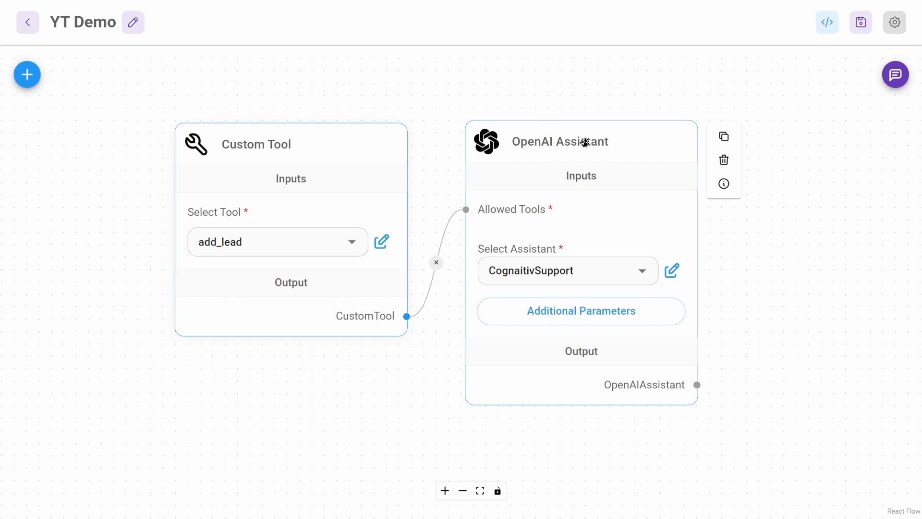
# Step: Show the YT Demo flow's CURL API example and highlight the prediction endpoint URL
pyautogui.click(832, 30)
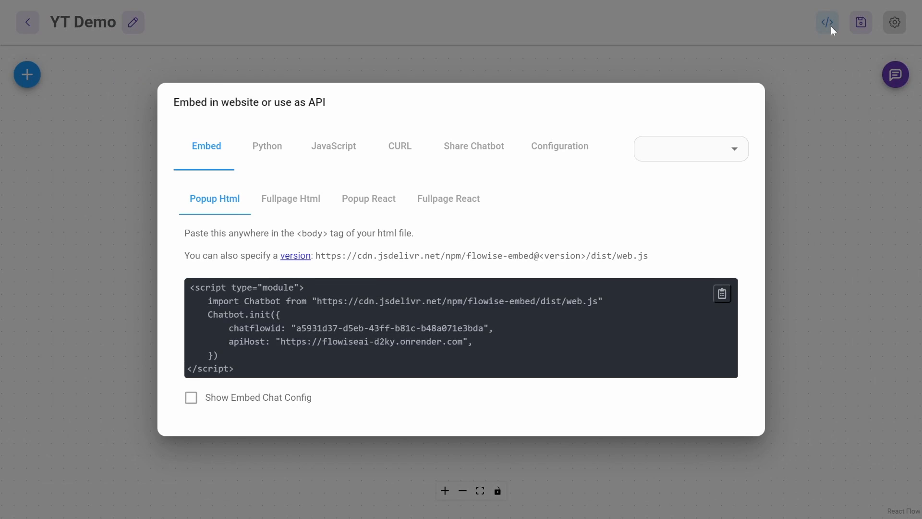
pyautogui.click(434, 148)
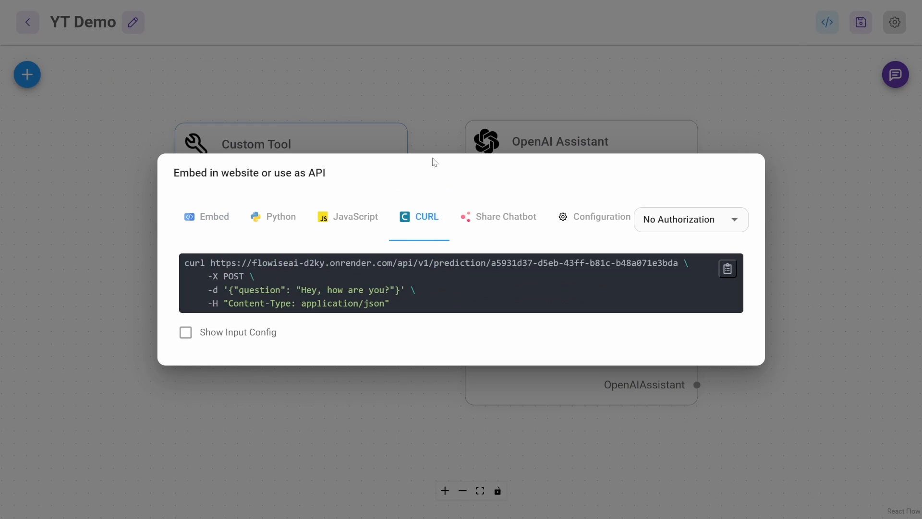
pyautogui.moveTo(211, 263); pyautogui.dragTo(681, 262)
pyautogui.hotkey('ctrl', 'c')
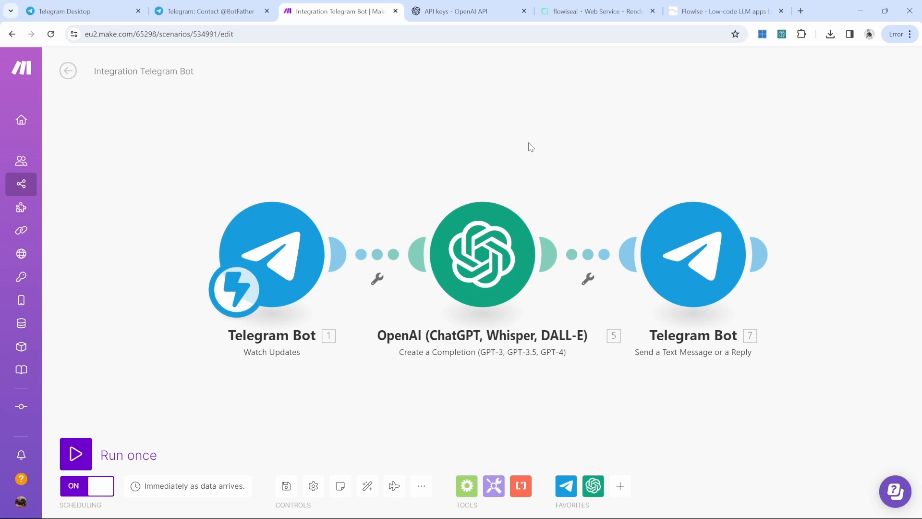
# Step: Delete the OpenAI module and add a new empty module to the canvas
pyautogui.rightClick(479, 256)
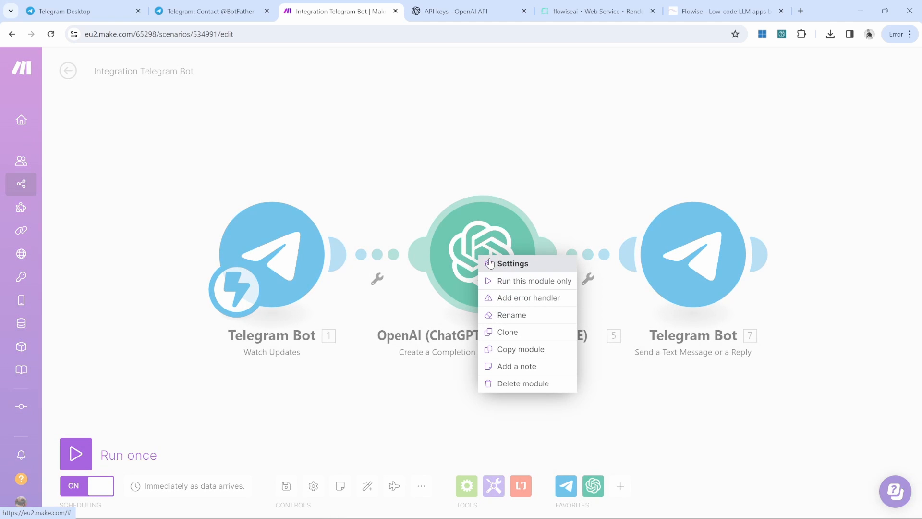
pyautogui.click(527, 384)
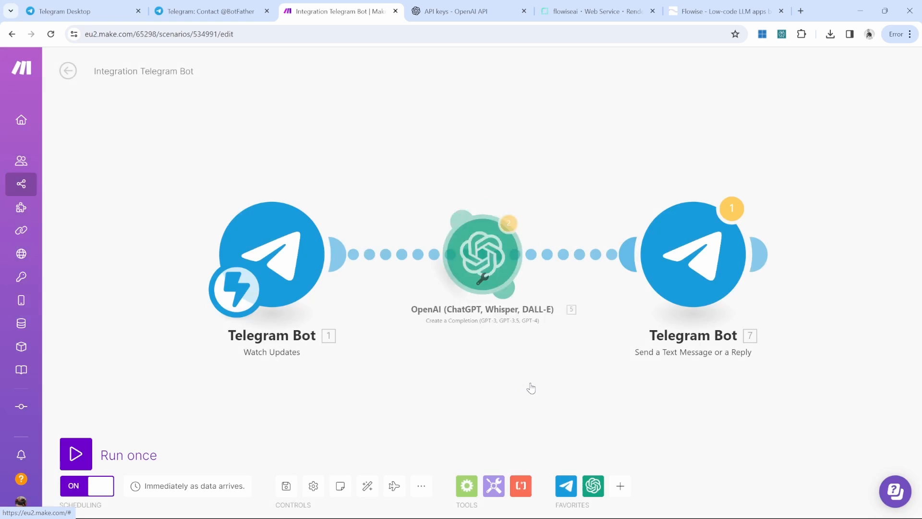
pyautogui.rightClick(478, 104)
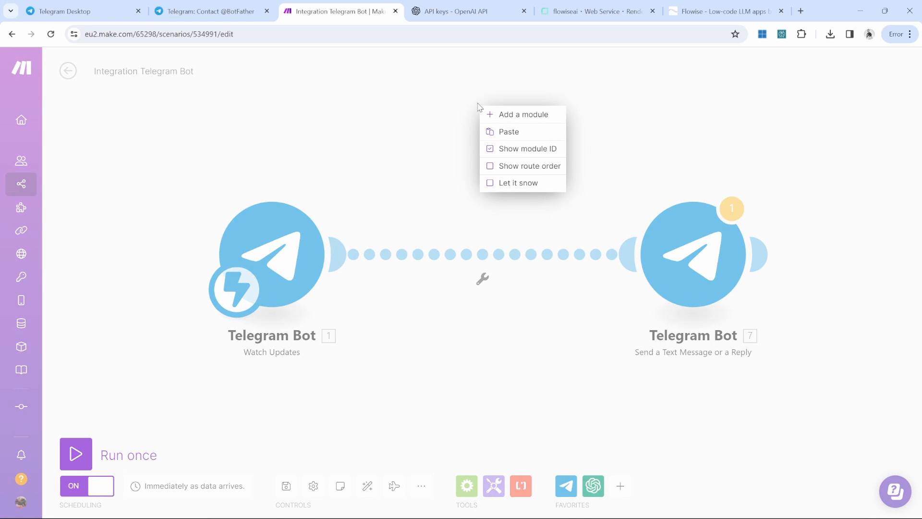
pyautogui.click(527, 119)
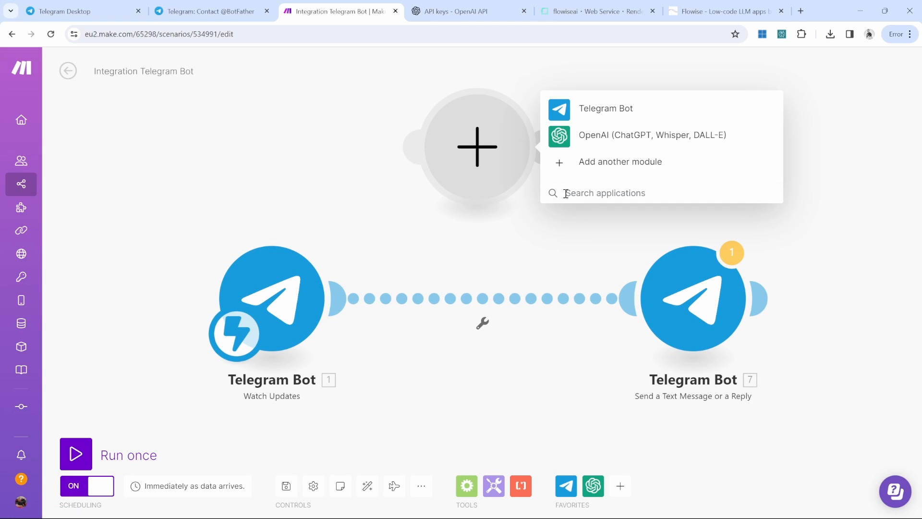
# Step: Add an HTTP 'Make a request' module between the Telegram steps and open its settings
pyautogui.click(566, 193)
pyautogui.write('http')
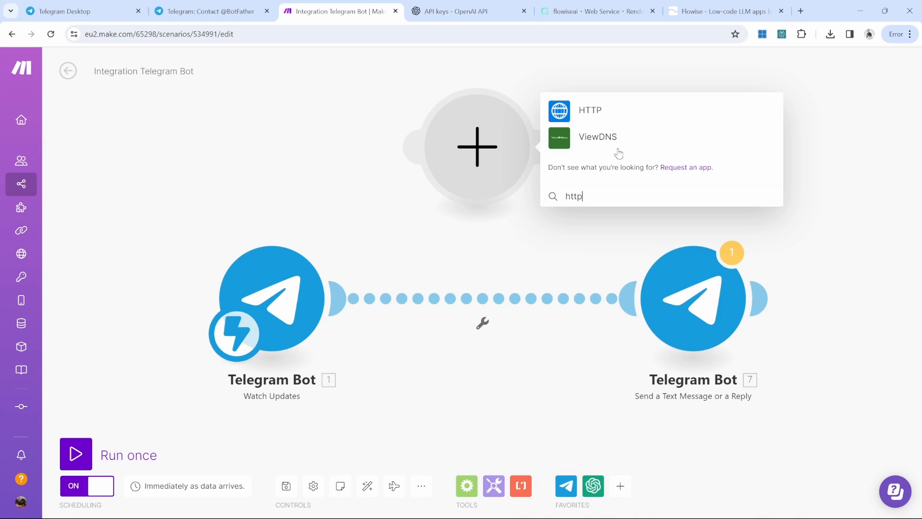
pyautogui.click(591, 113)
pyautogui.click(610, 274)
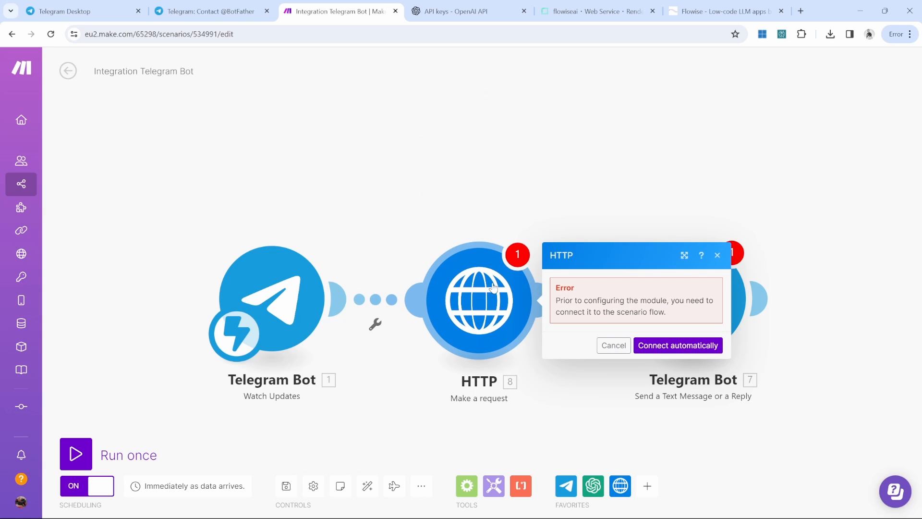
pyautogui.click(717, 260)
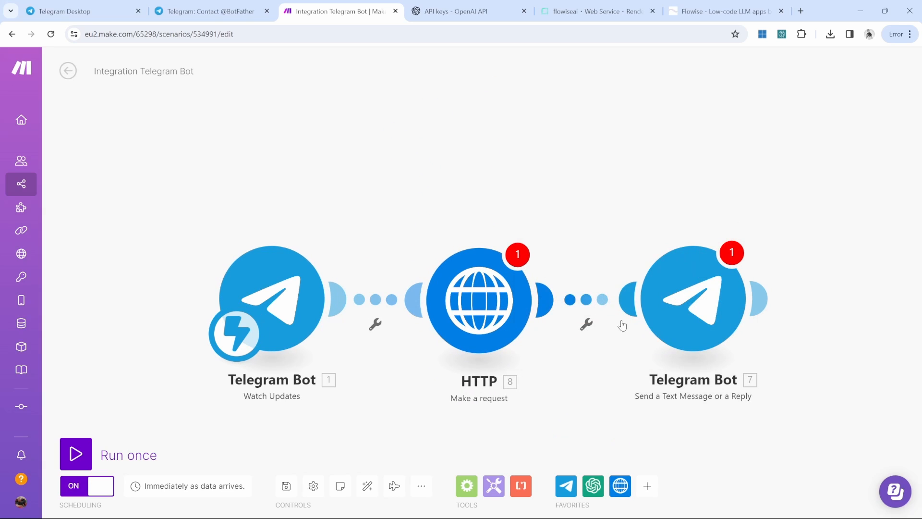
pyautogui.click(482, 298)
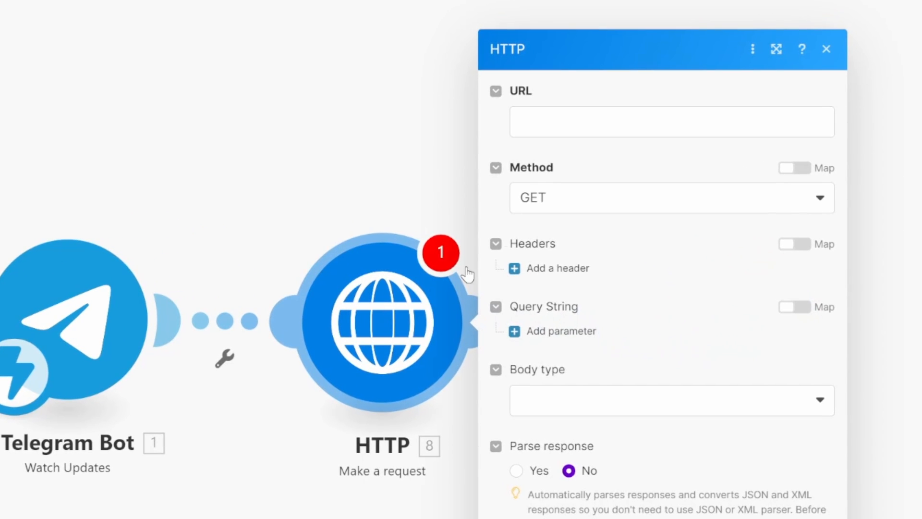
# Step: Set the request URL to the Flowise prediction endpoint with method POST
pyautogui.click(597, 174)
pyautogui.hotkey('ctrl', 'v')
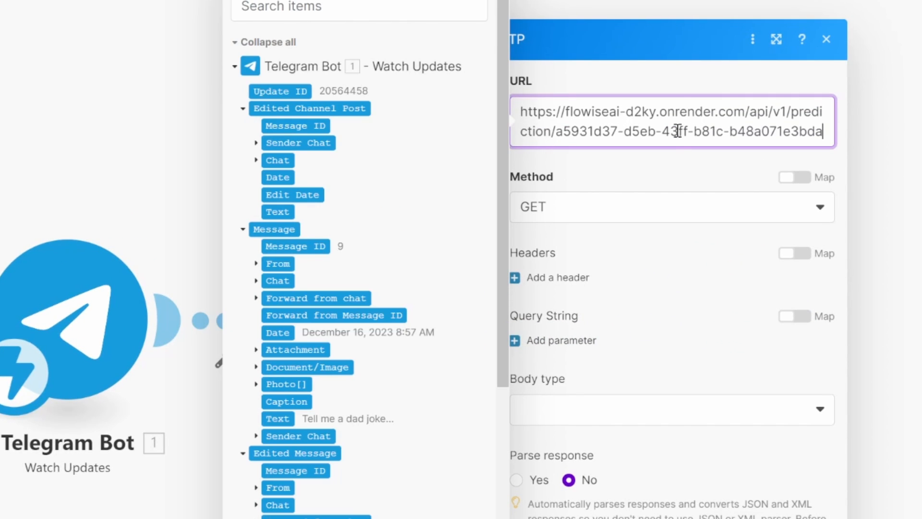
pyautogui.click(645, 183)
pyautogui.click(576, 212)
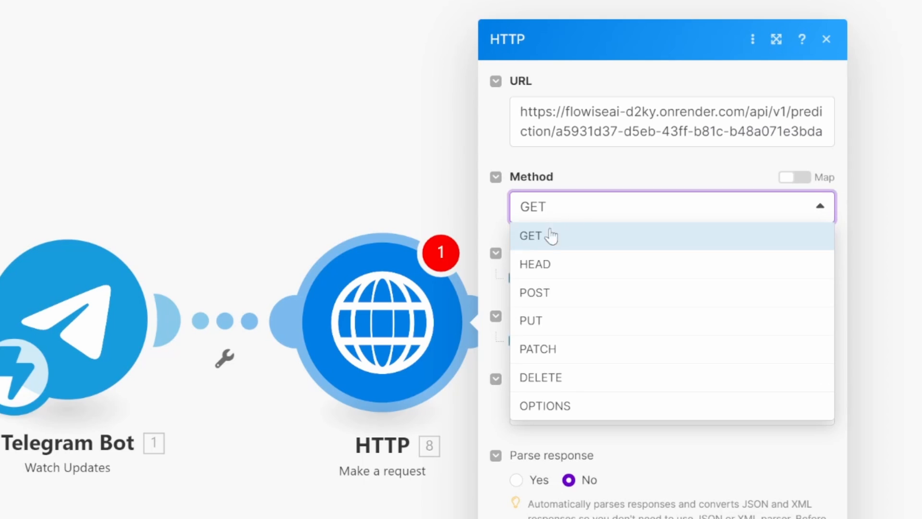
pyautogui.click(538, 294)
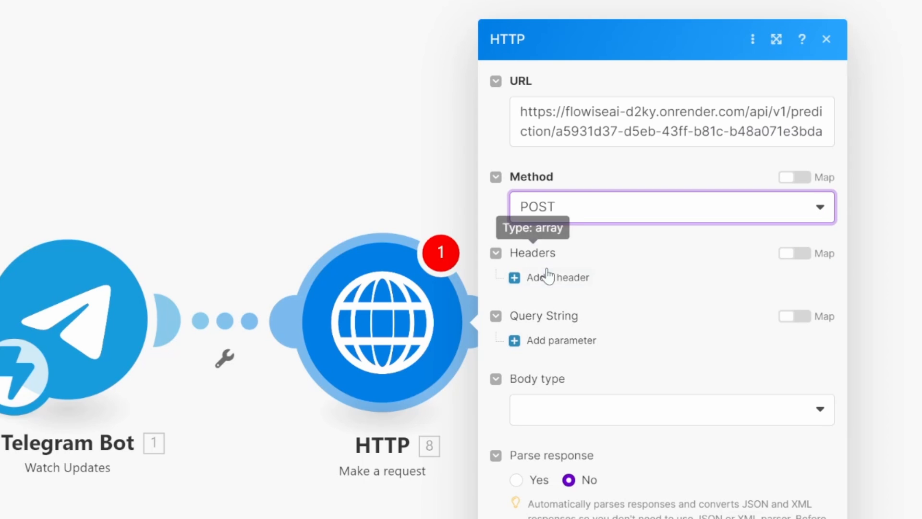
# Step: Add a request header Content-Type: application/json
pyautogui.click(566, 279)
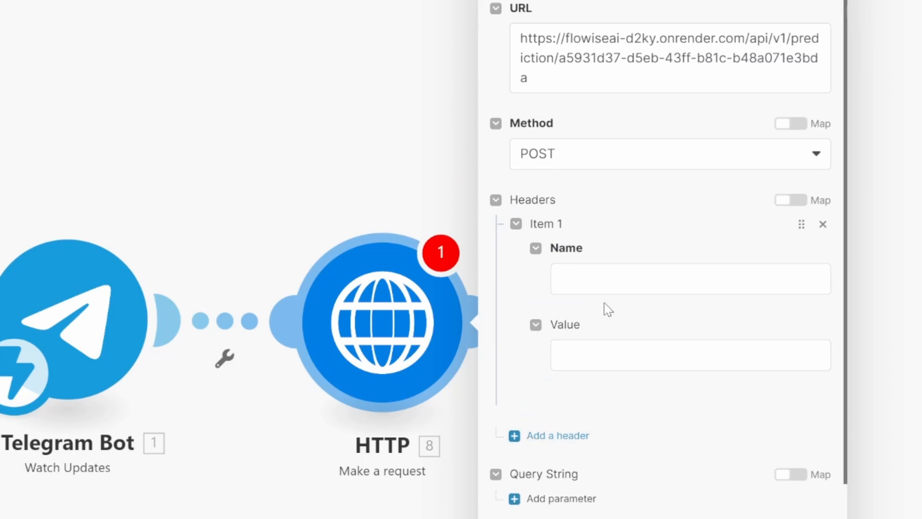
pyautogui.click(645, 289)
pyautogui.write('Content-Type')
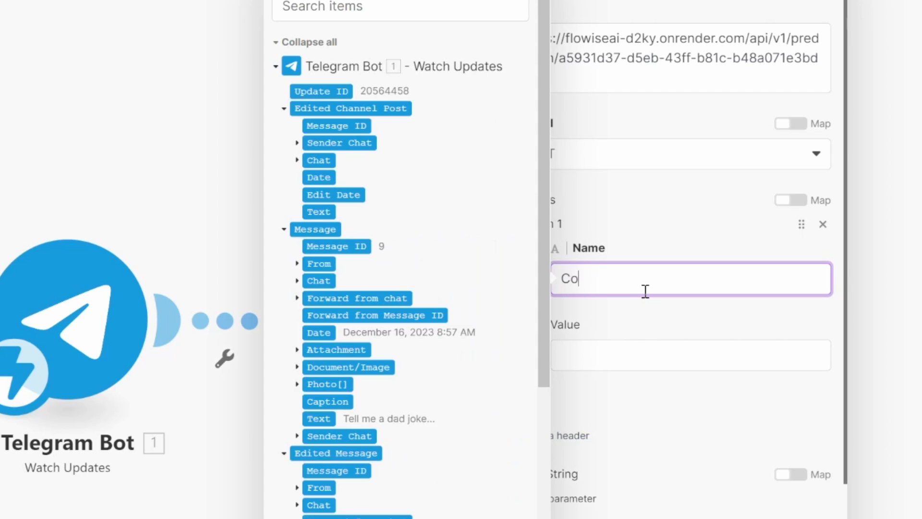
pyautogui.click(706, 355)
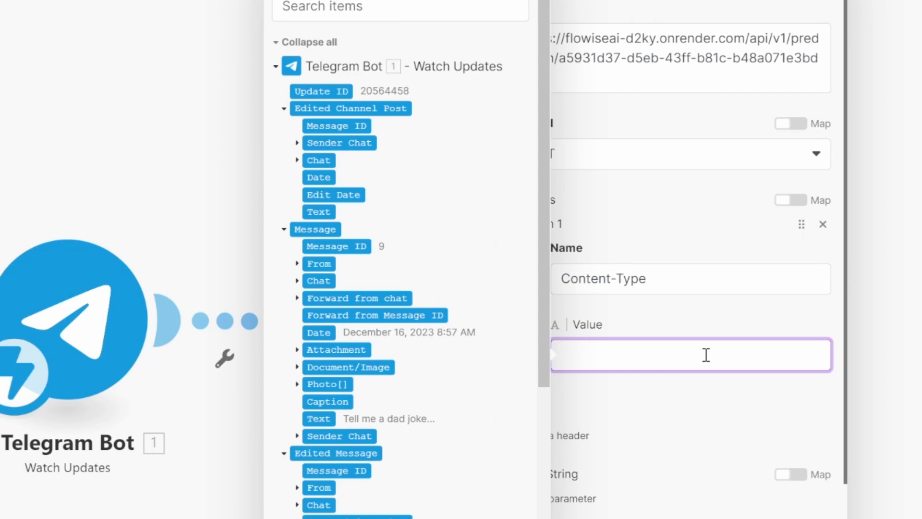
pyautogui.write('application/json')
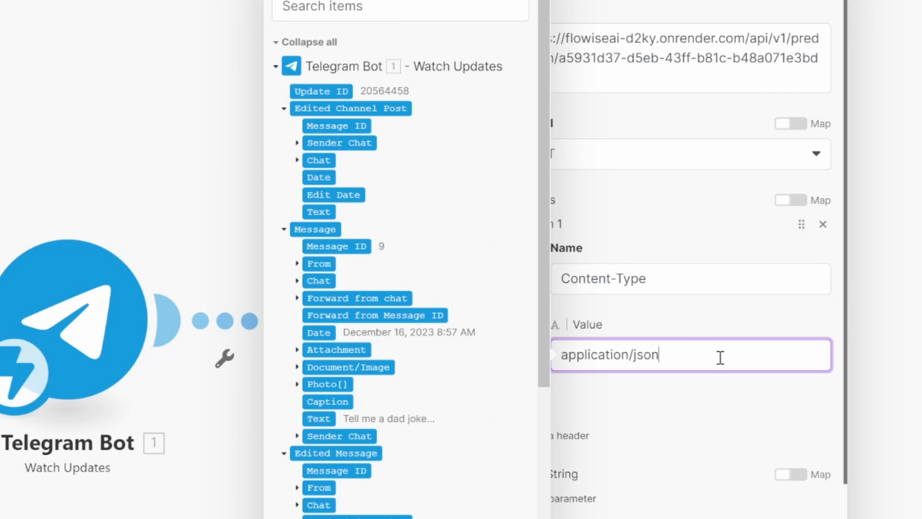
pyautogui.moveTo(707, 288); pyautogui.dragTo(555, 275)
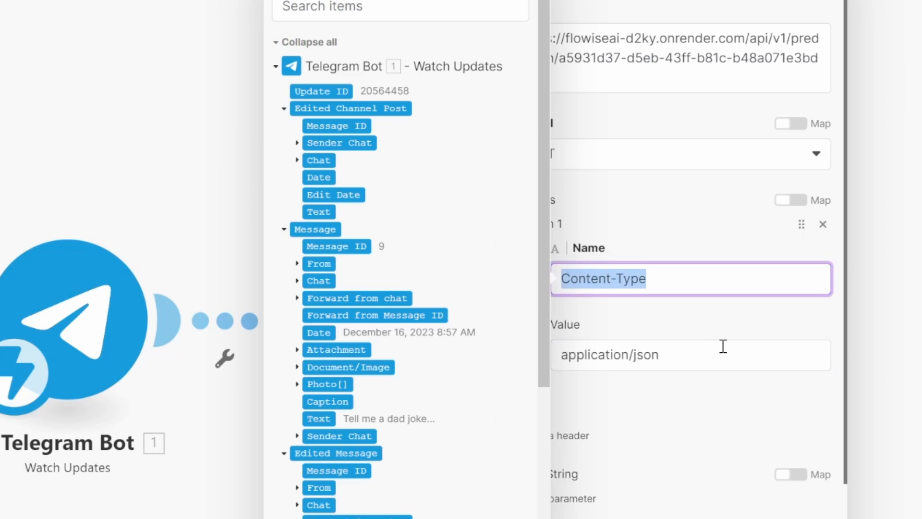
pyautogui.click(709, 358)
pyautogui.click(705, 407)
# Step: Set the body type to Raw with JSON content type and start the JSON braces
pyautogui.click(602, 425)
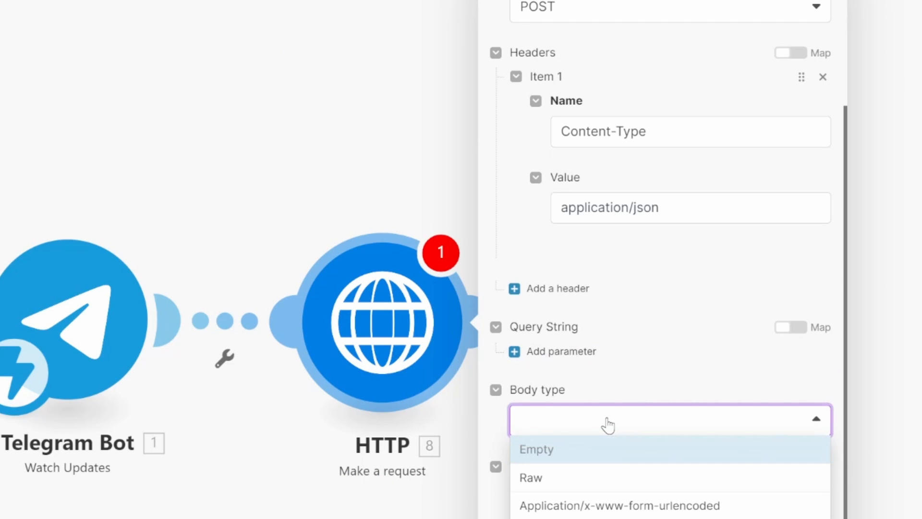
pyautogui.click(541, 478)
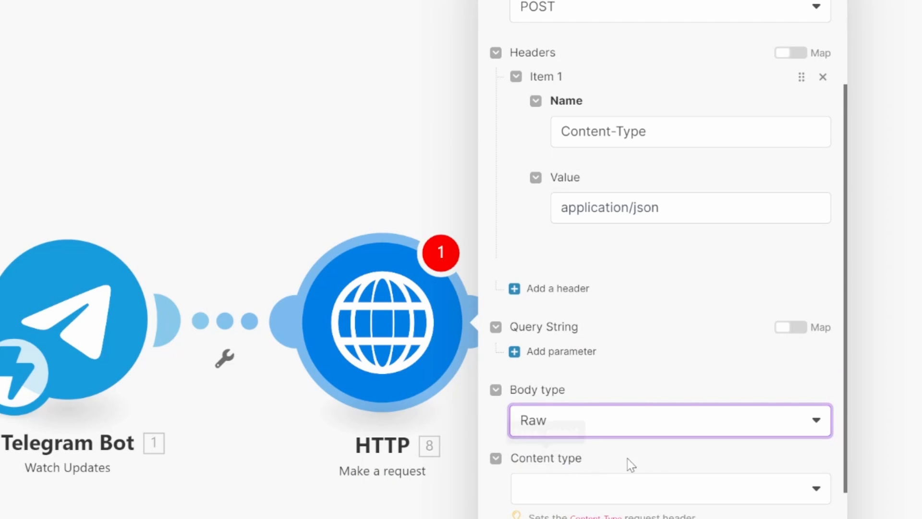
pyautogui.scroll(-3, 624, 447)
pyautogui.click(591, 331)
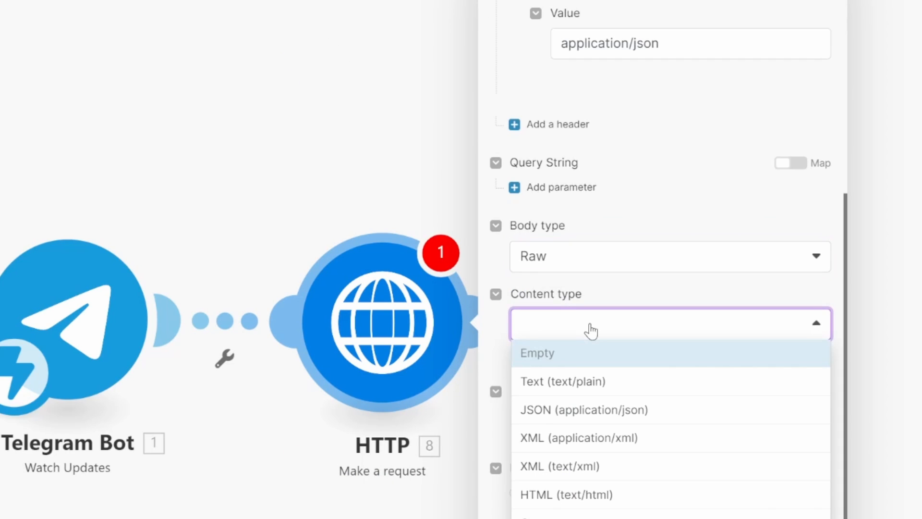
pyautogui.click(584, 411)
pyautogui.click(619, 424)
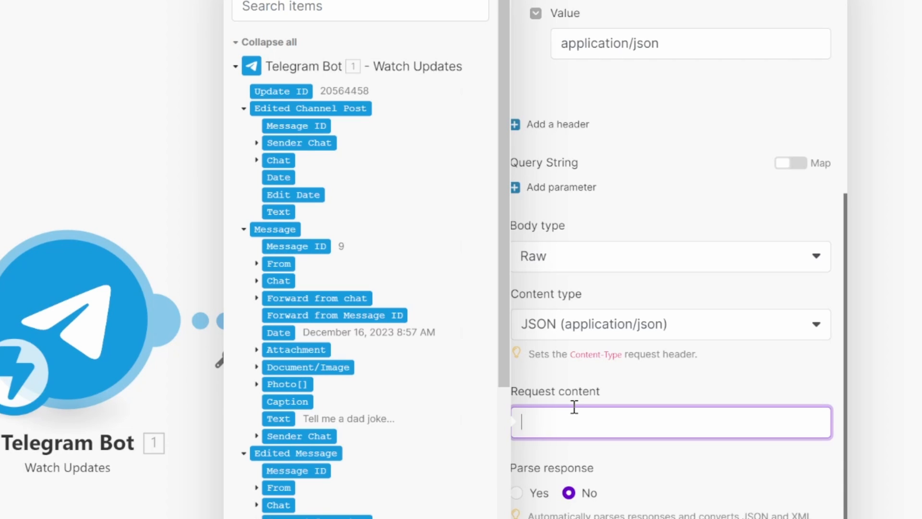
pyautogui.write('{')
pyautogui.press('Return')
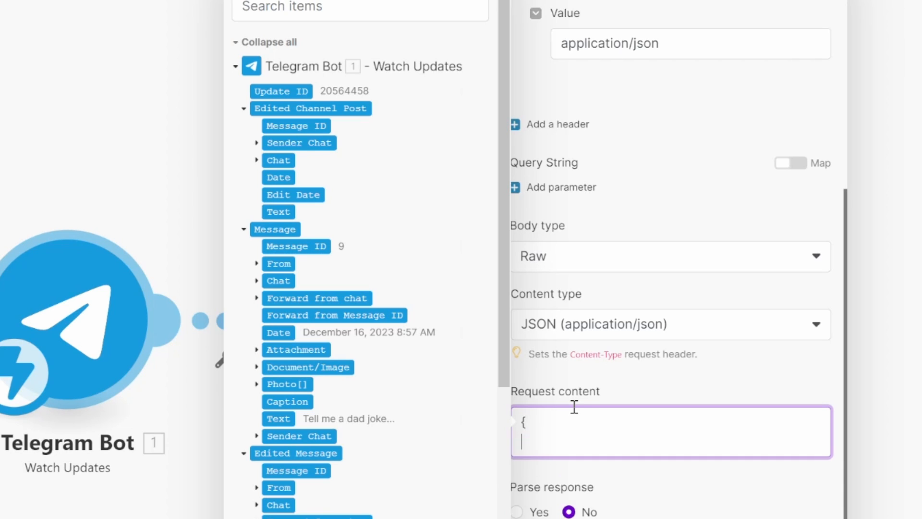
pyautogui.press('Return')
pyautogui.write('}')
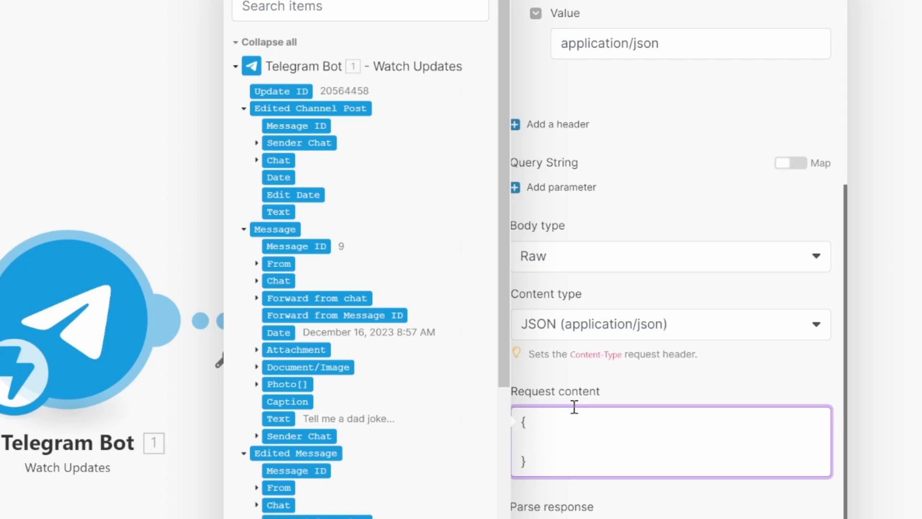
pyautogui.write('  "')
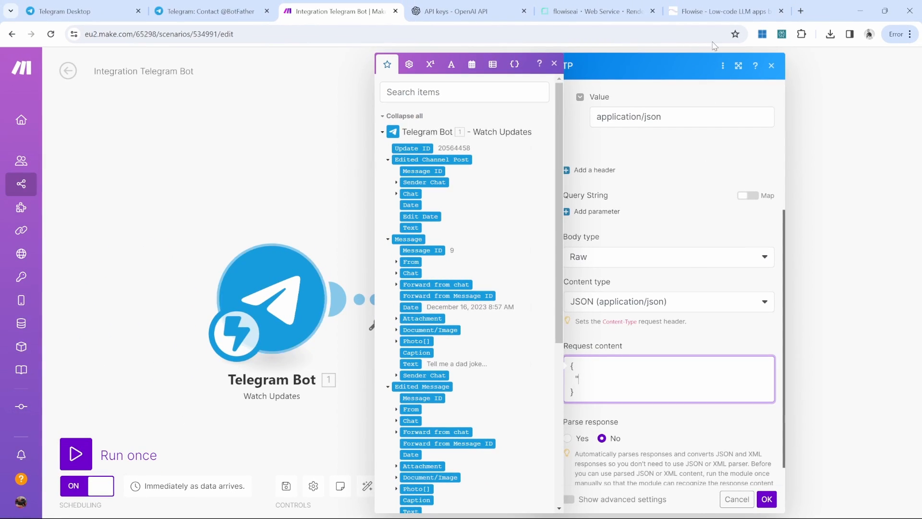
# Step: Fill the body with Flowise's example JSON, map question to the Telegram message Text, and enable response parsing
pyautogui.click(723, 11)
pyautogui.moveTo(92, 346); pyautogui.dragTo(373, 349)
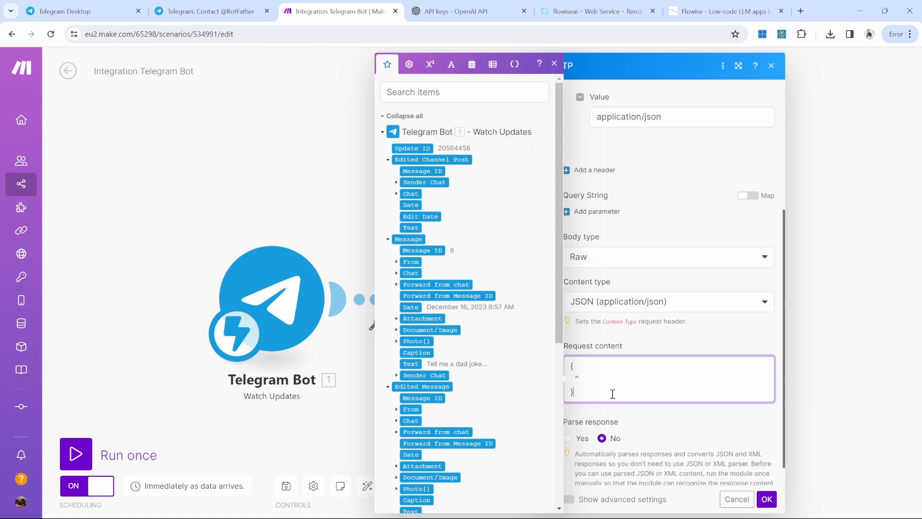
pyautogui.hotkey('ctrl', 'a')
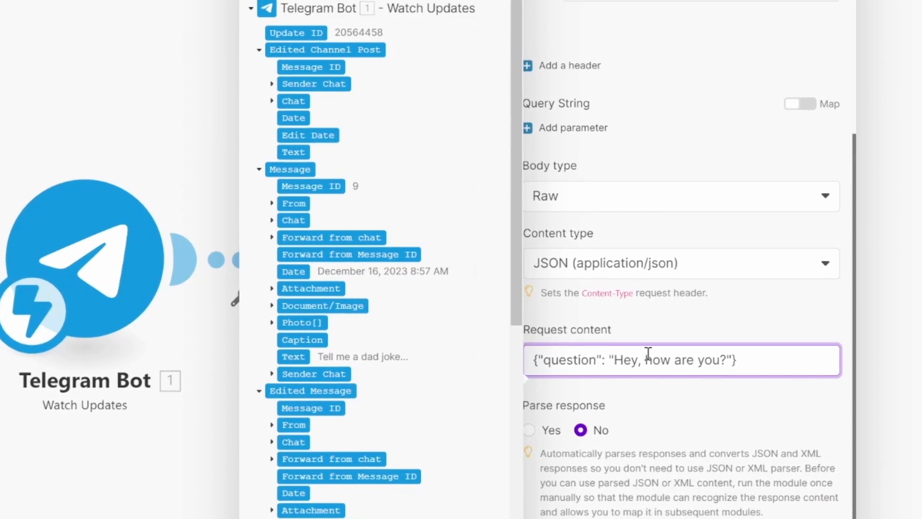
pyautogui.moveTo(613, 360); pyautogui.dragTo(729, 361)
pyautogui.press('BackSpace')
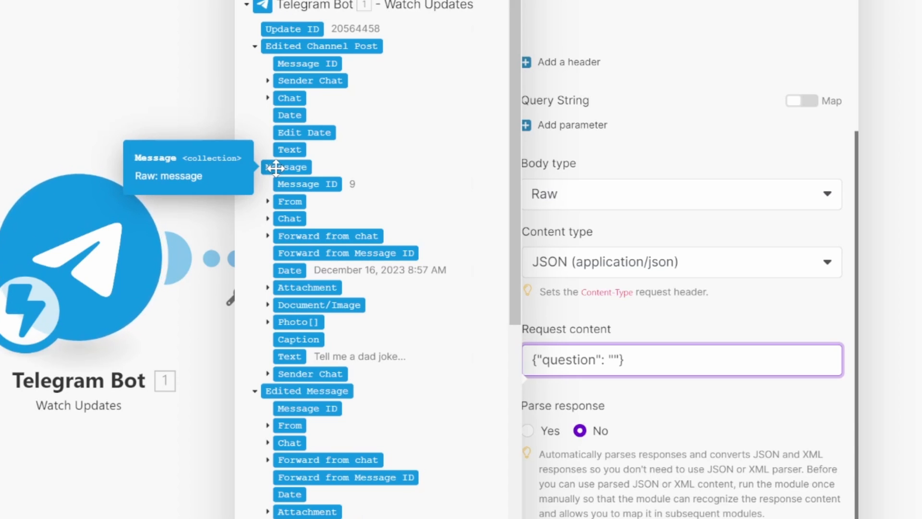
pyautogui.click(286, 355)
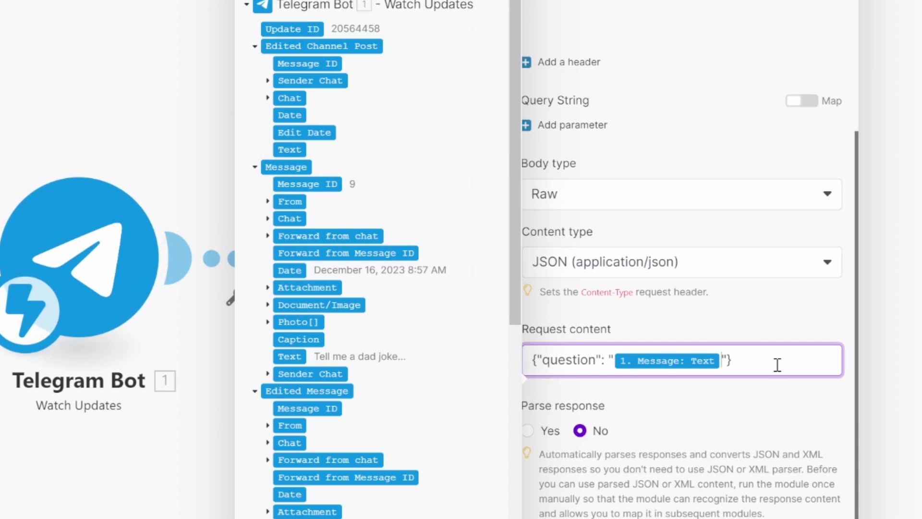
pyautogui.click(651, 424)
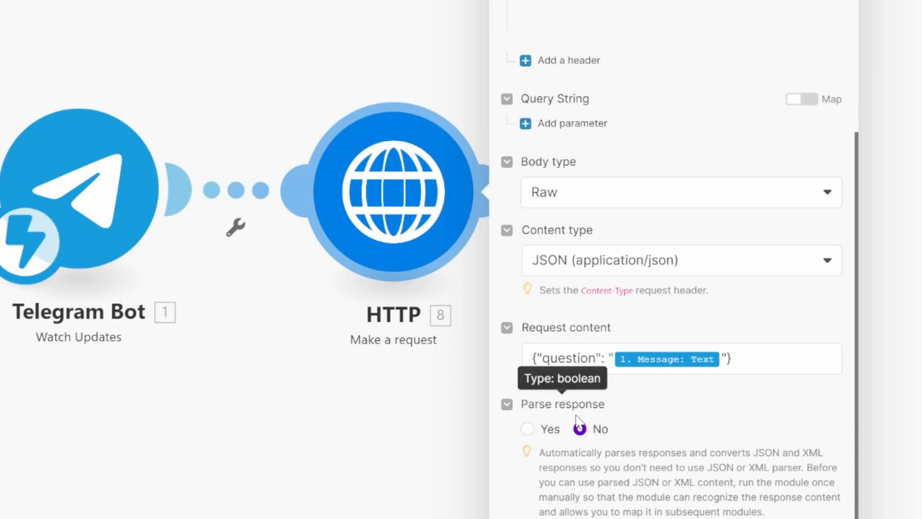
pyautogui.click(528, 428)
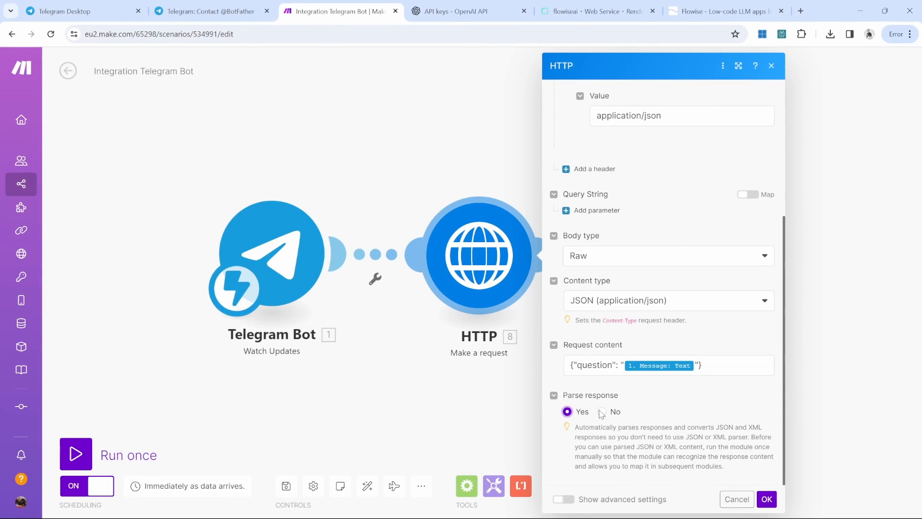
pyautogui.click(767, 499)
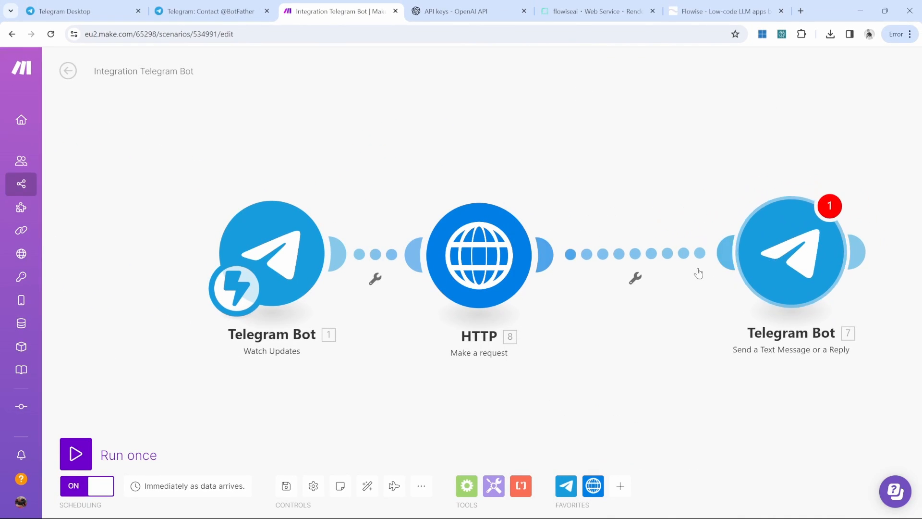
# Step: Unlink the reply step from HTTP and run the scenario once with a Hello test message
pyautogui.rightClick(635, 254)
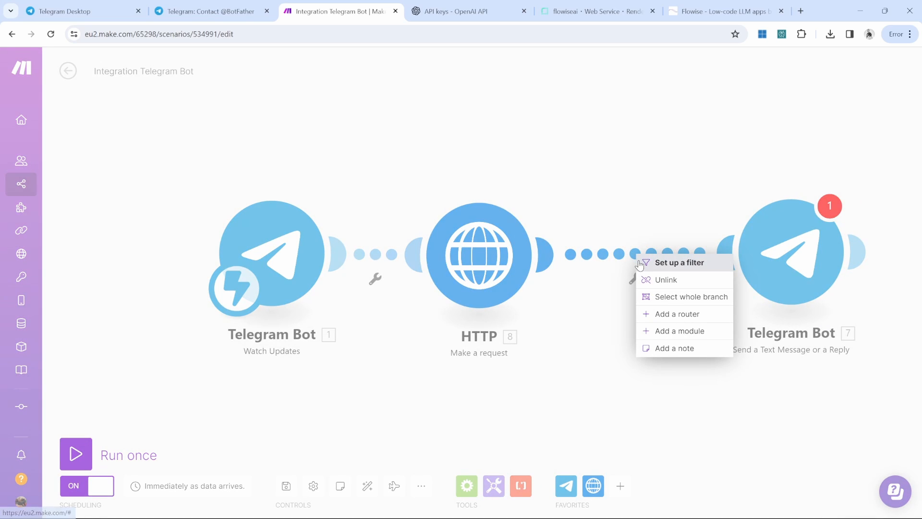
pyautogui.click(674, 285)
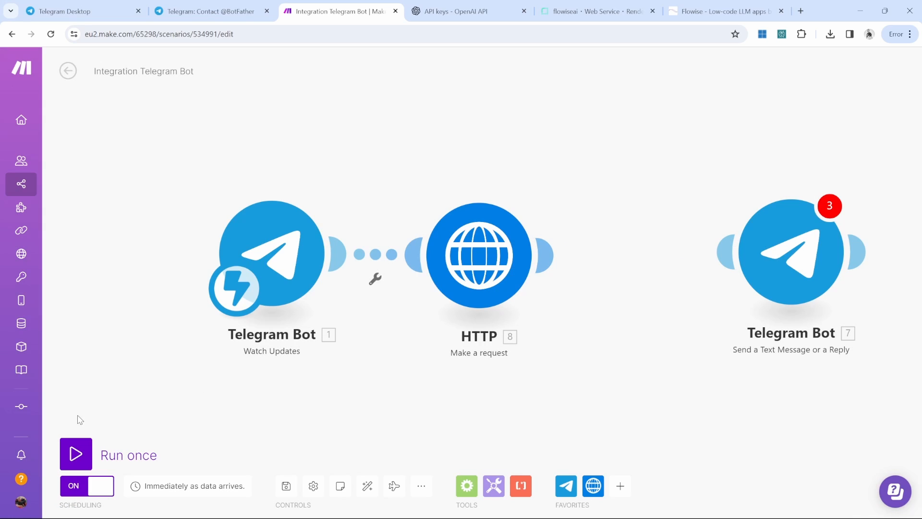
pyautogui.click(74, 453)
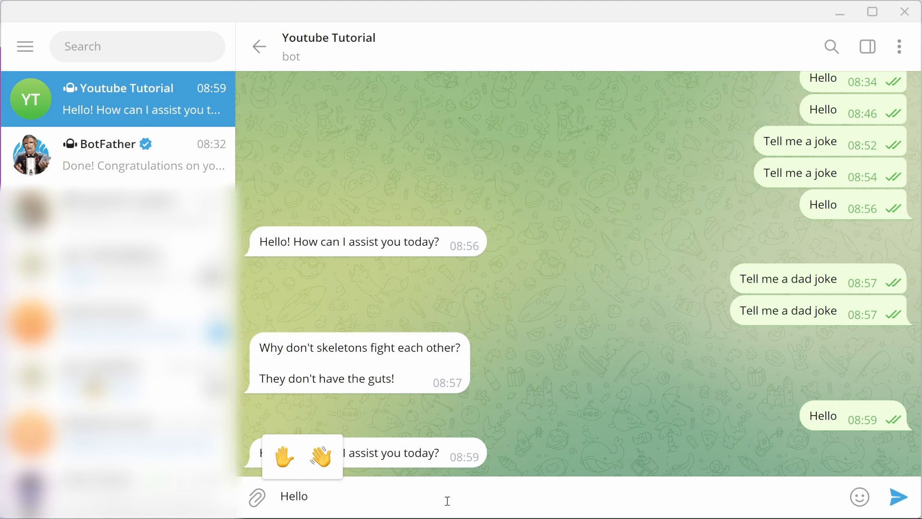
pyautogui.press('Return')
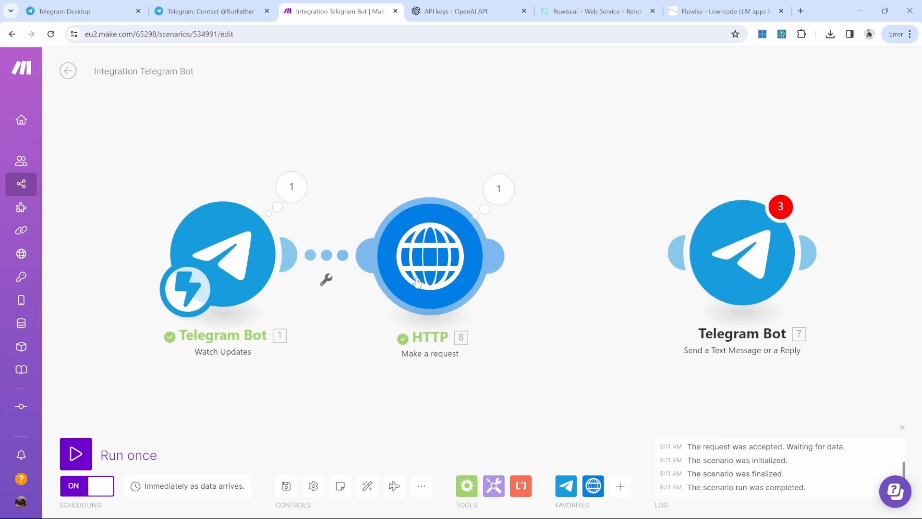
# Step: Inspect the HTTP output's Bundle 1 Data to find Flowise's reply text
pyautogui.click(498, 191)
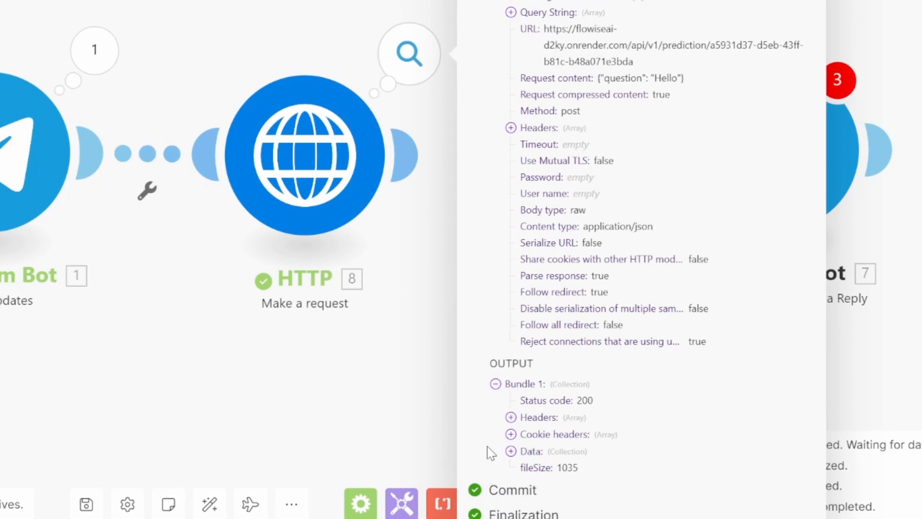
pyautogui.click(510, 451)
pyautogui.scroll(-2, 581, 449)
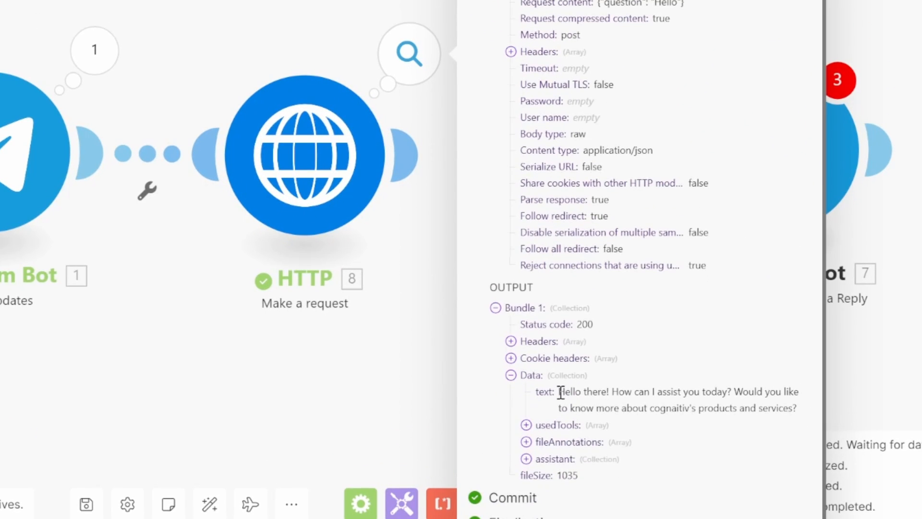
pyautogui.moveTo(558, 392); pyautogui.dragTo(807, 417)
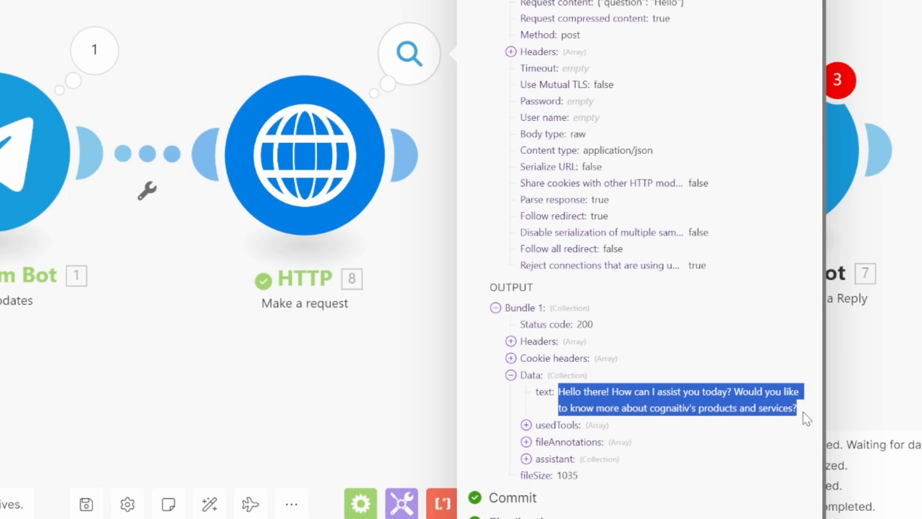
pyautogui.click(804, 415)
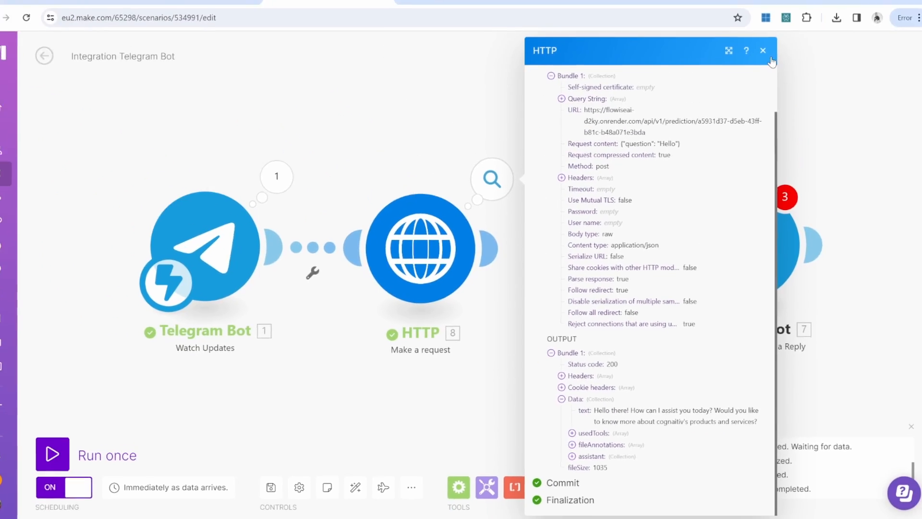
pyautogui.click(763, 51)
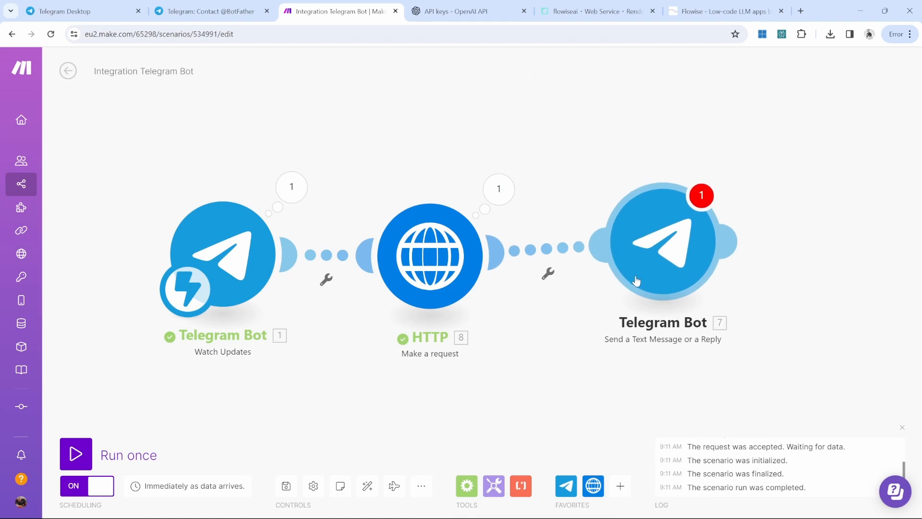
# Step: Attach the Telegram Bot send module after HTTP and map its Text to the HTTP data: text
pyautogui.moveTo(636, 280); pyautogui.dragTo(607, 275)
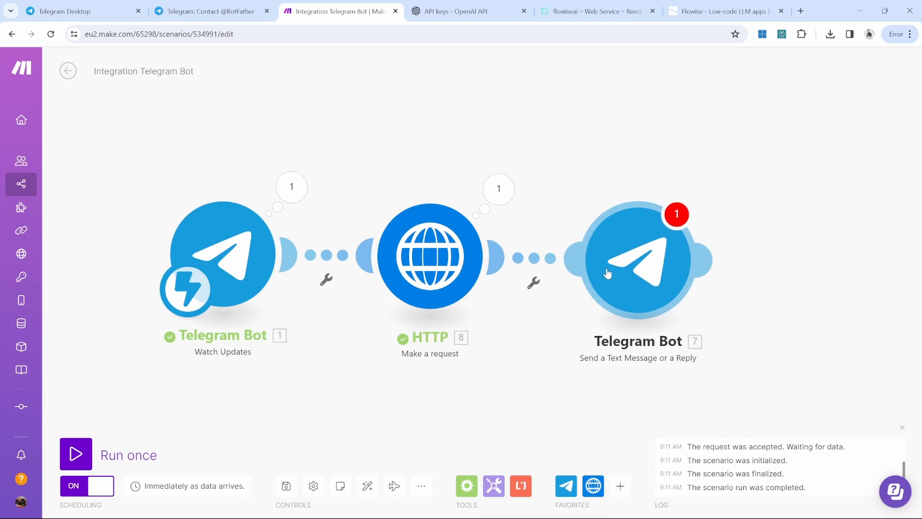
pyautogui.click(645, 248)
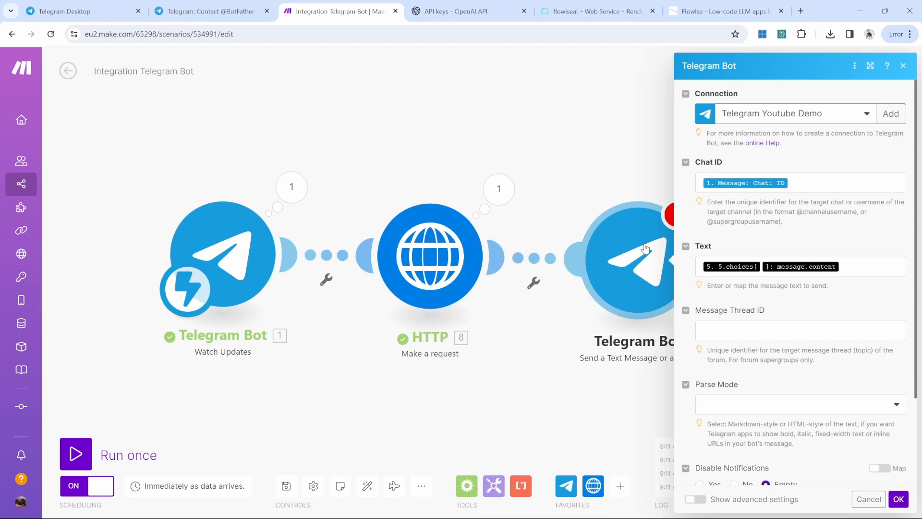
pyautogui.click(856, 266)
pyautogui.press('BackSpace')
pyautogui.press('BackSpace')
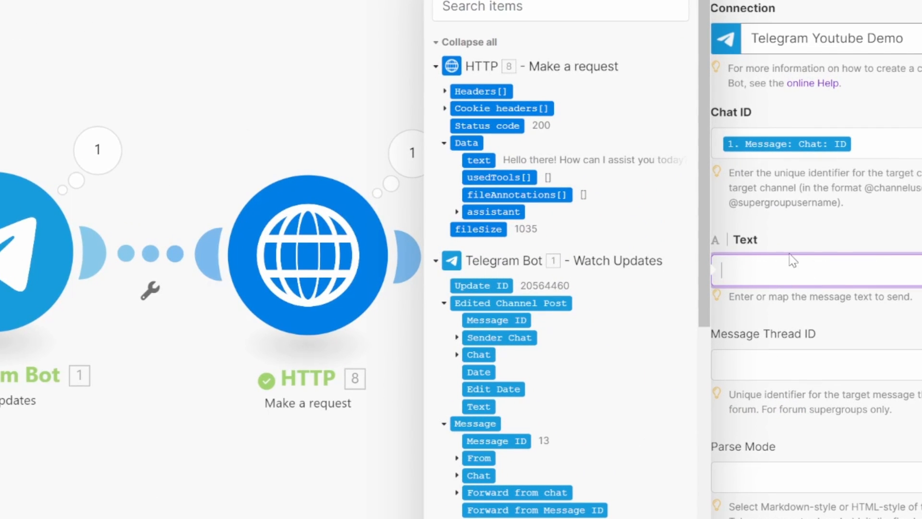
pyautogui.click(478, 160)
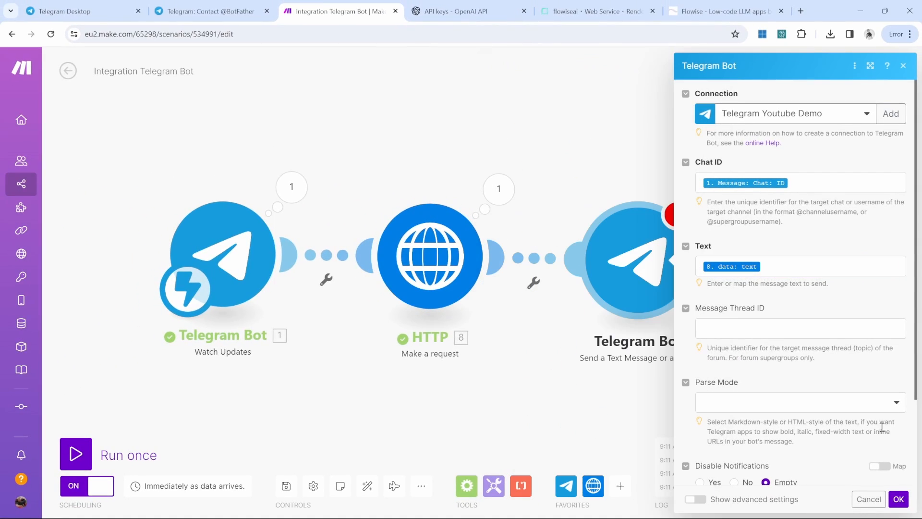
pyautogui.click(898, 499)
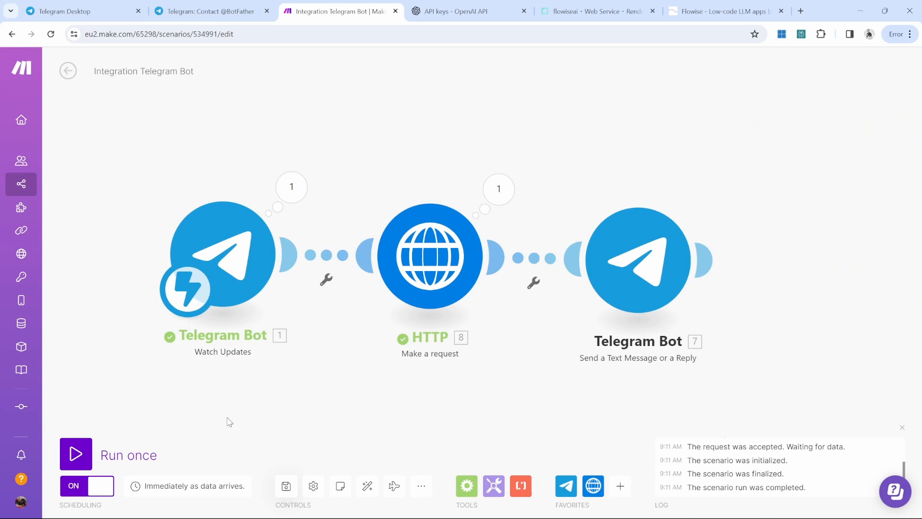
pyautogui.click(84, 458)
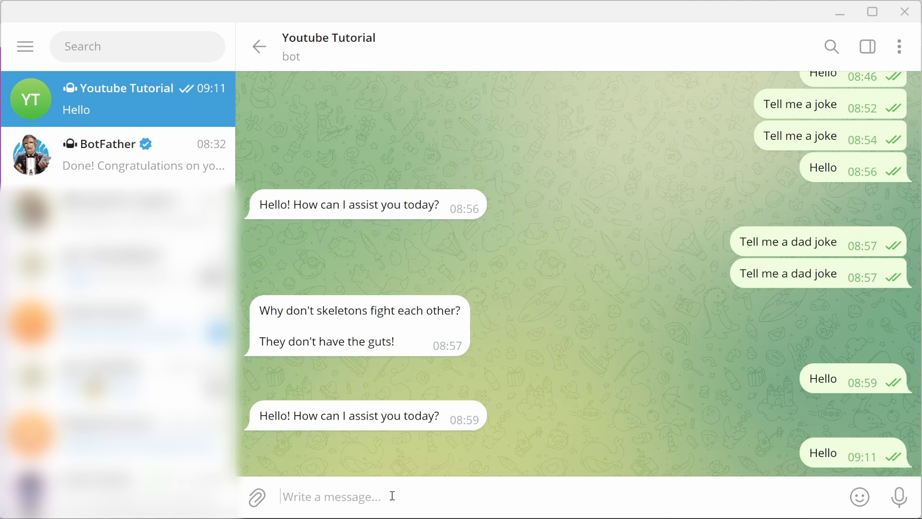
# Step: Send 'What is your name?' to the bot, check its Sammy reply, then go to BotFather
pyautogui.write('What is y')
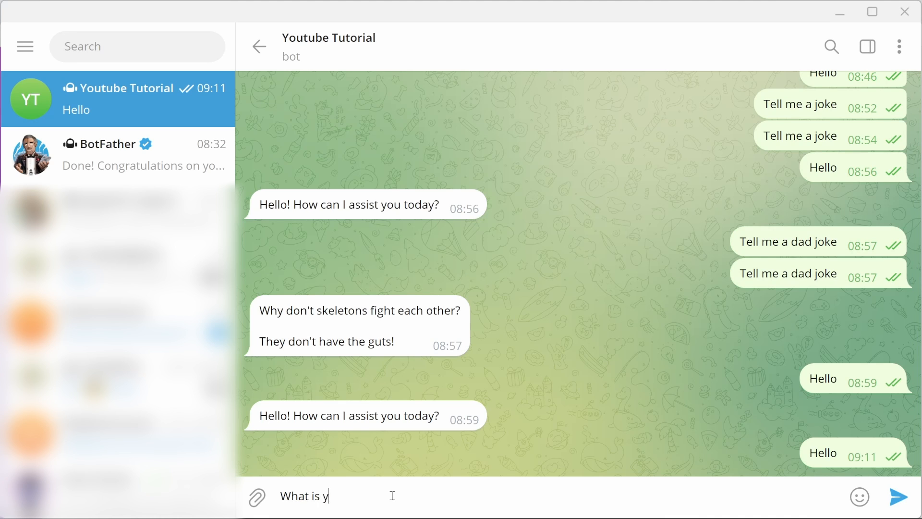
pyautogui.write('our name?')
pyautogui.press('Return')
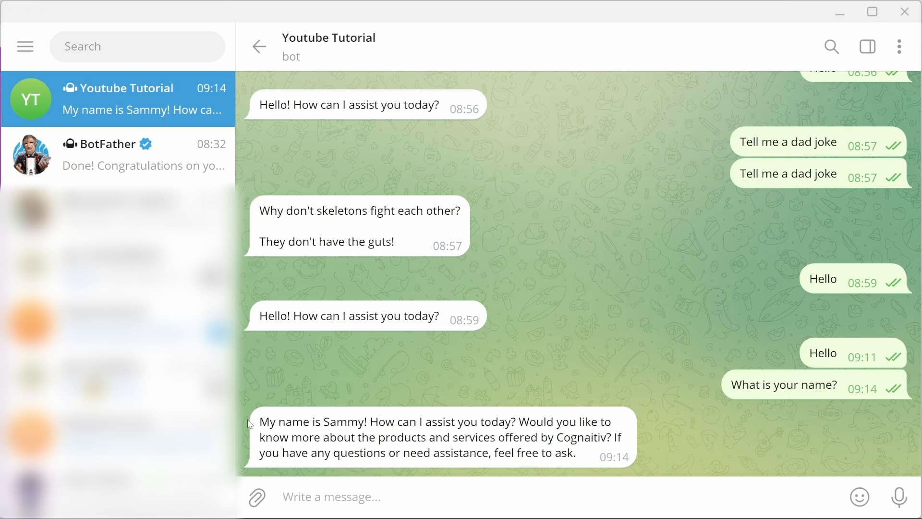
pyautogui.moveTo(258, 415); pyautogui.dragTo(622, 455)
pyautogui.click(622, 455)
pyautogui.doubleClick(346, 421)
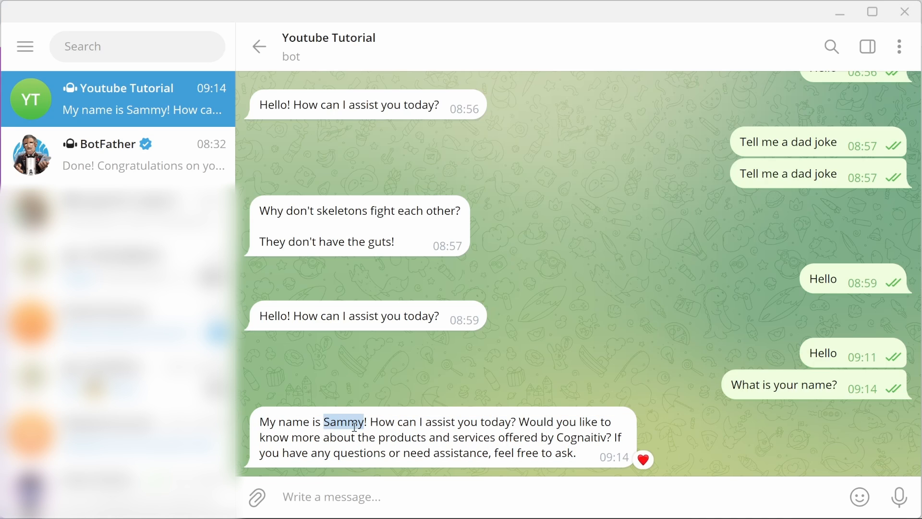
pyautogui.click(633, 258)
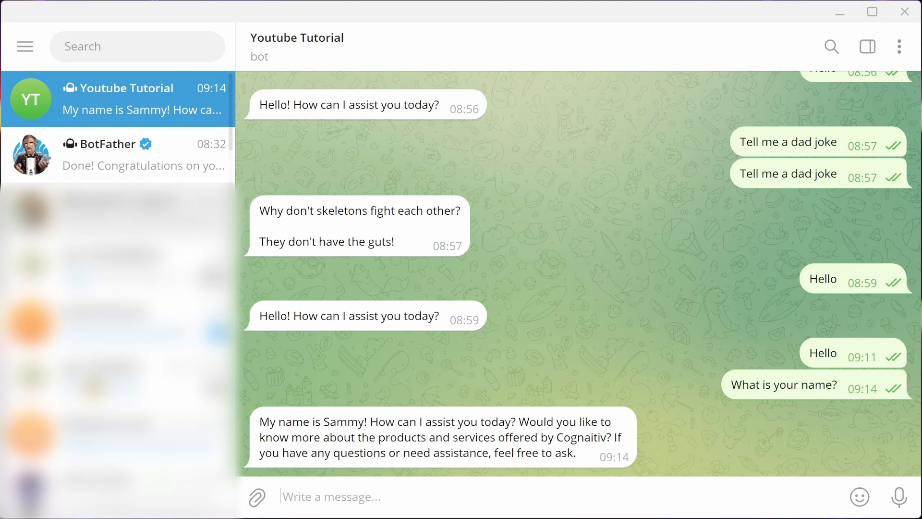
pyautogui.click(133, 153)
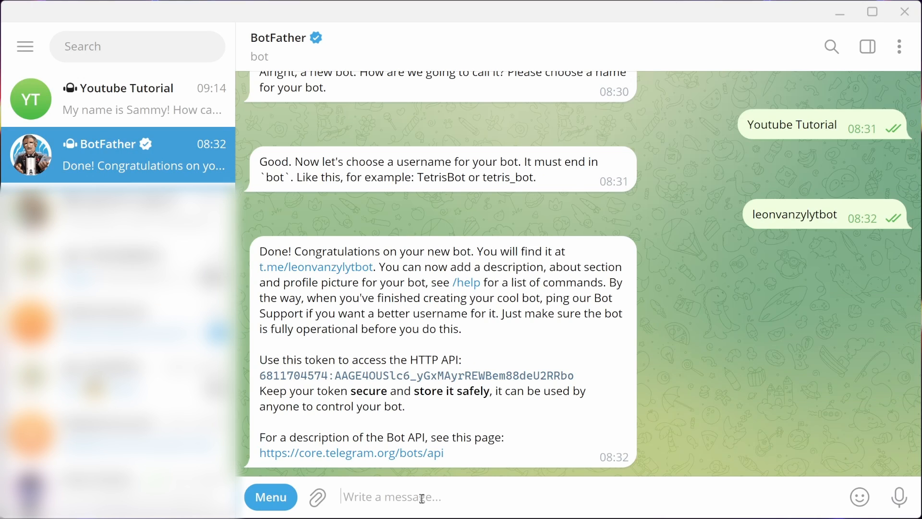
# Step: Send BotFather the /setuserpic command and choose the Youtube Tutorial bot
pyautogui.write('/')
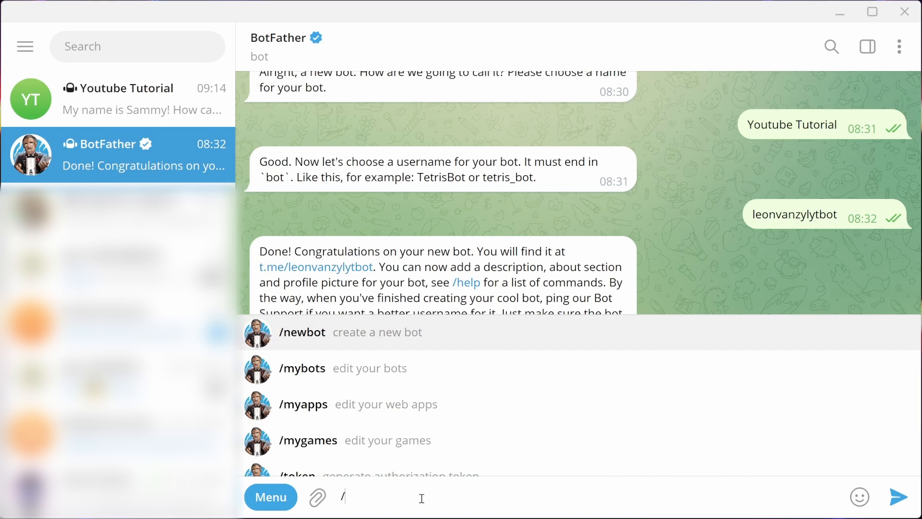
pyautogui.scroll(-5, 487, 434)
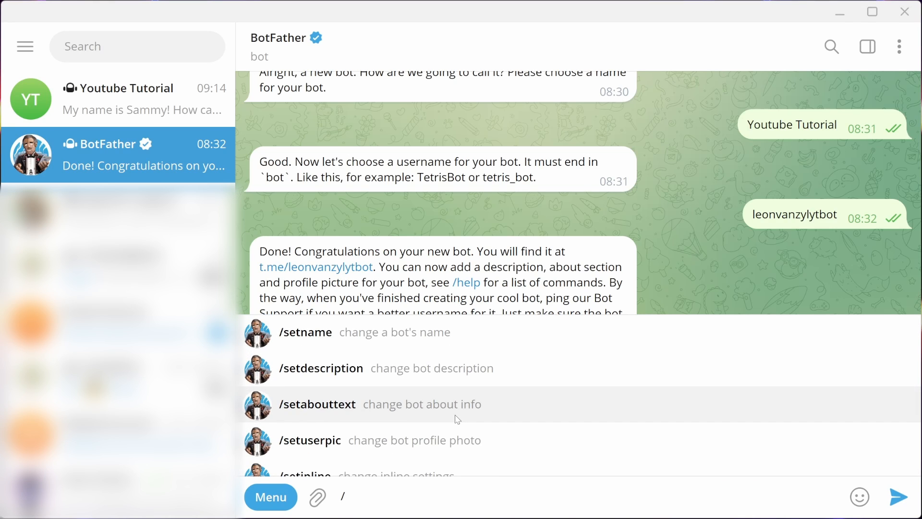
pyautogui.click(333, 447)
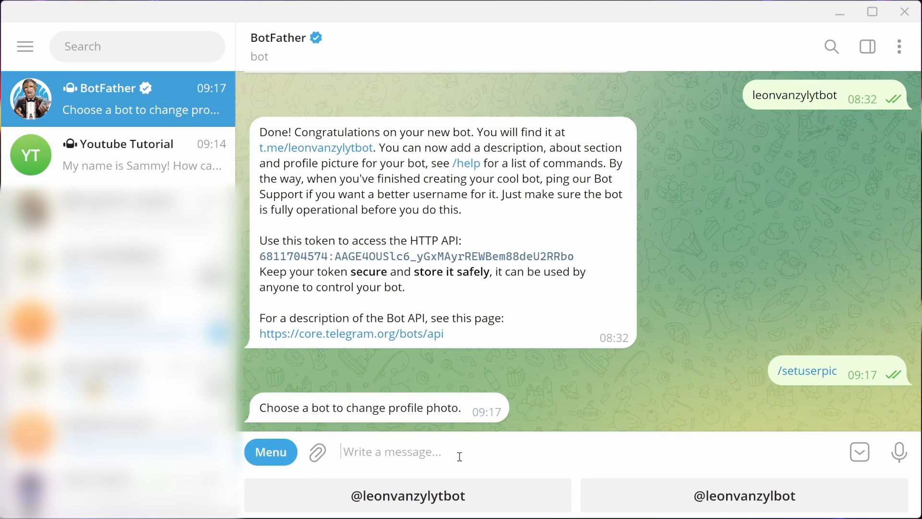
pyautogui.click(416, 497)
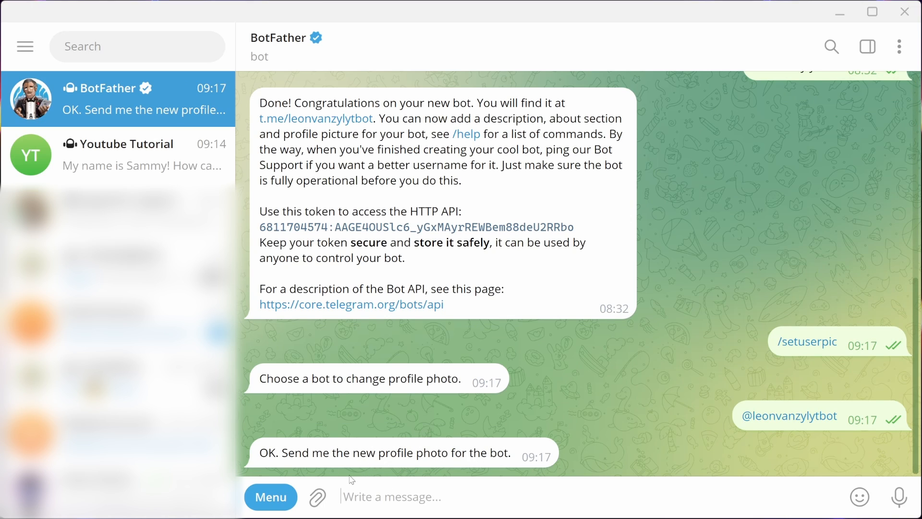
# Step: Upload the headset cartoon as the bot's photo and confirm it in the bot's info card
pyautogui.click(318, 499)
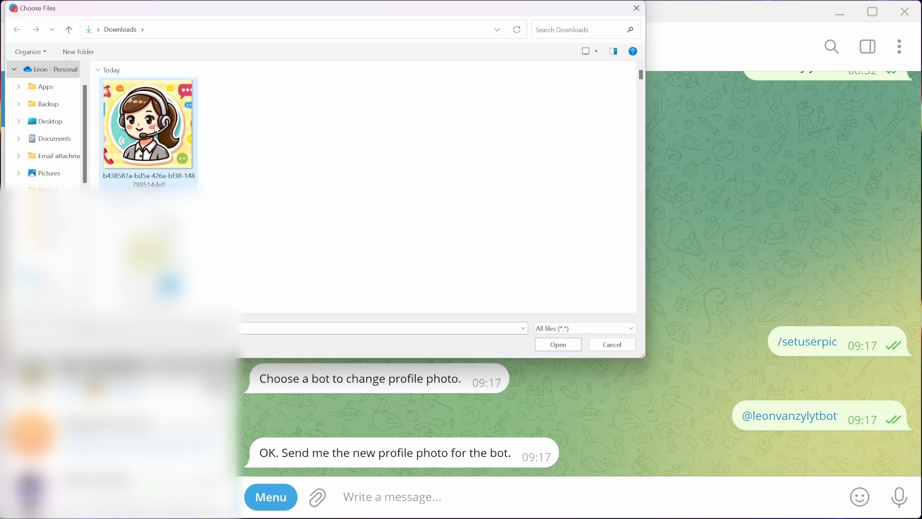
pyautogui.click(558, 344)
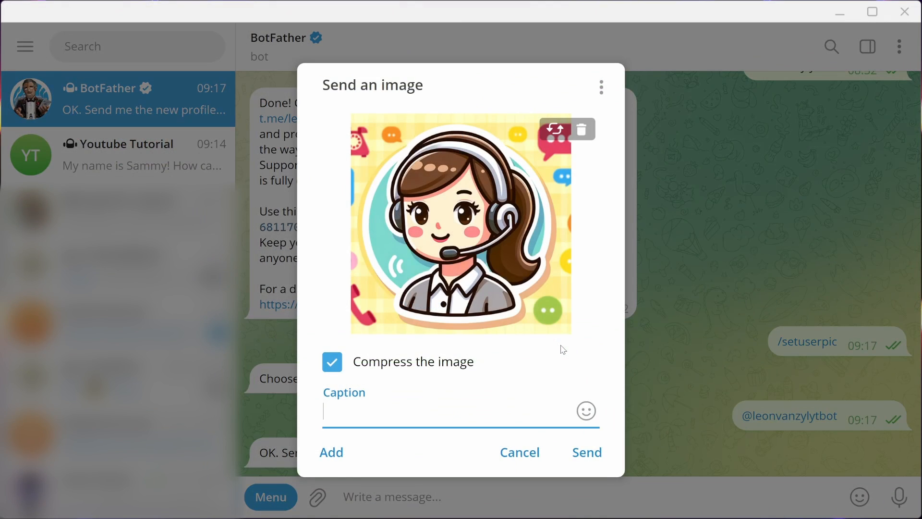
pyautogui.click(585, 451)
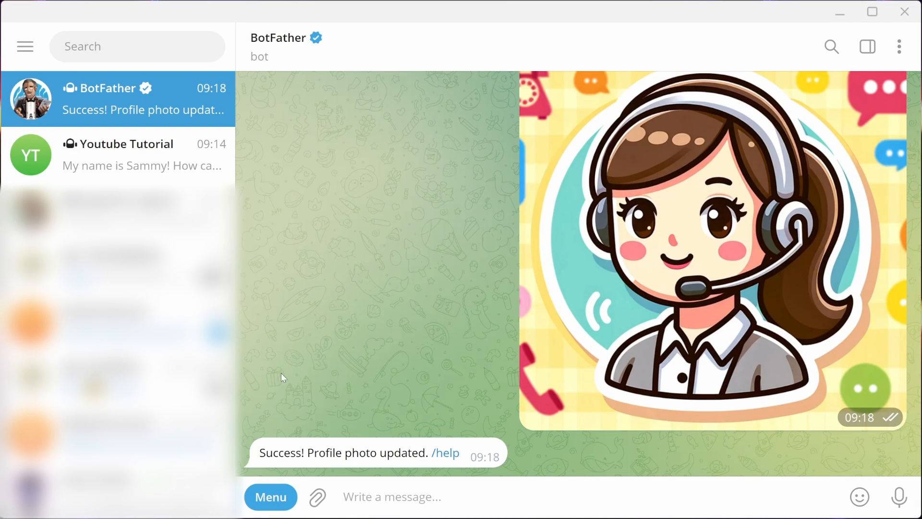
pyautogui.doubleClick(401, 454)
pyautogui.click(103, 153)
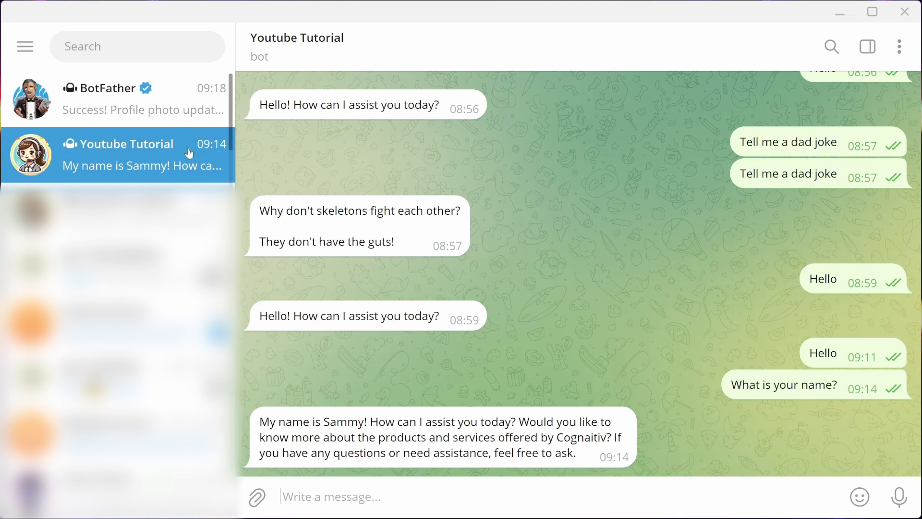
pyautogui.click(320, 47)
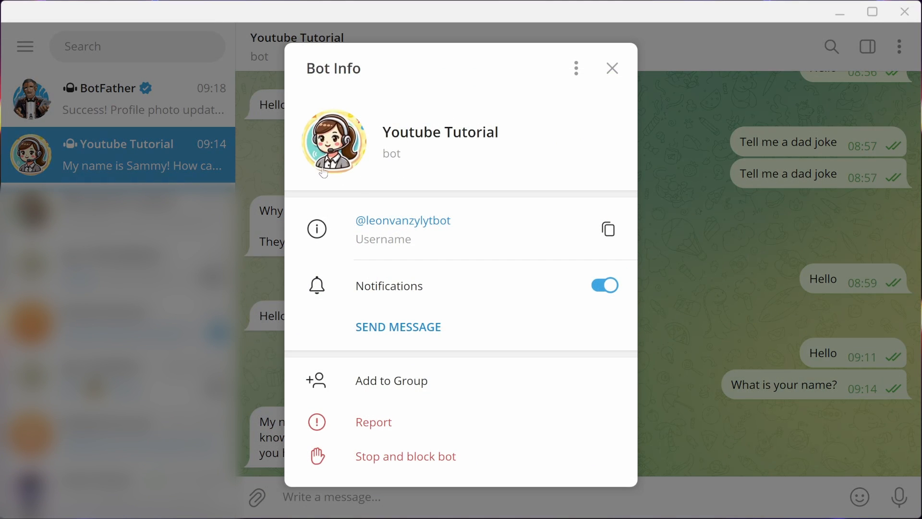